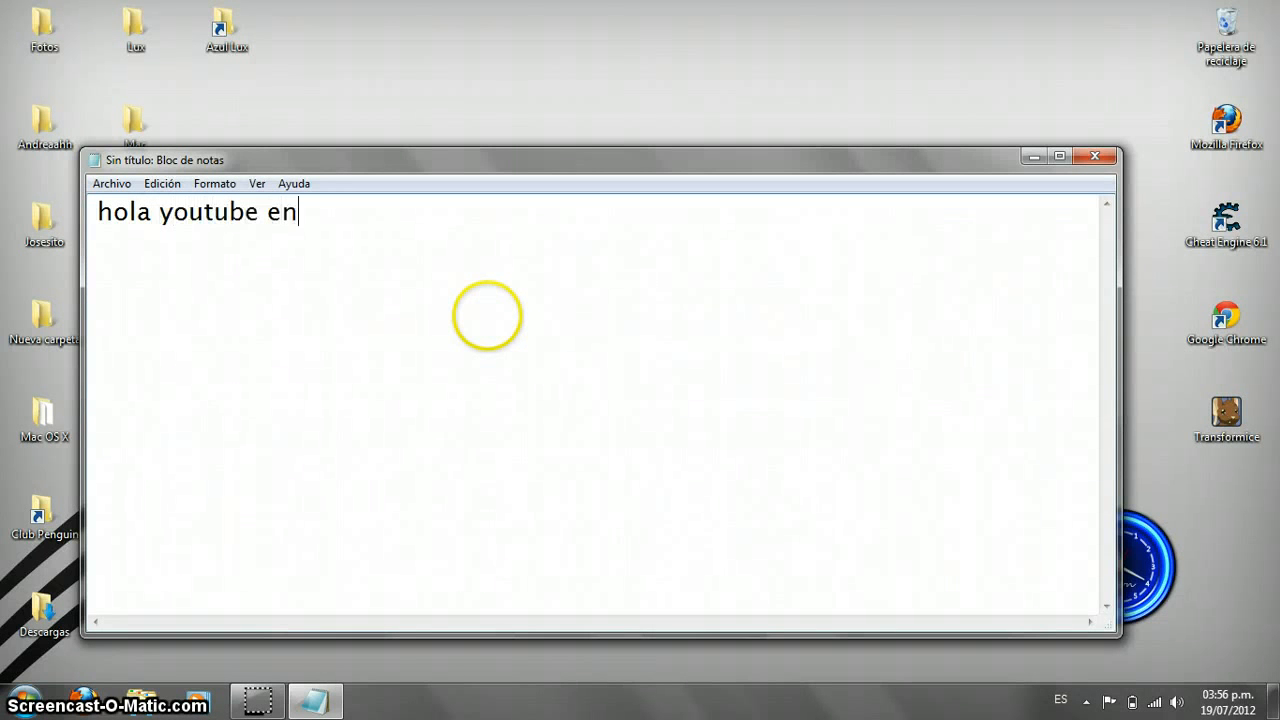
text( este video les estare e)
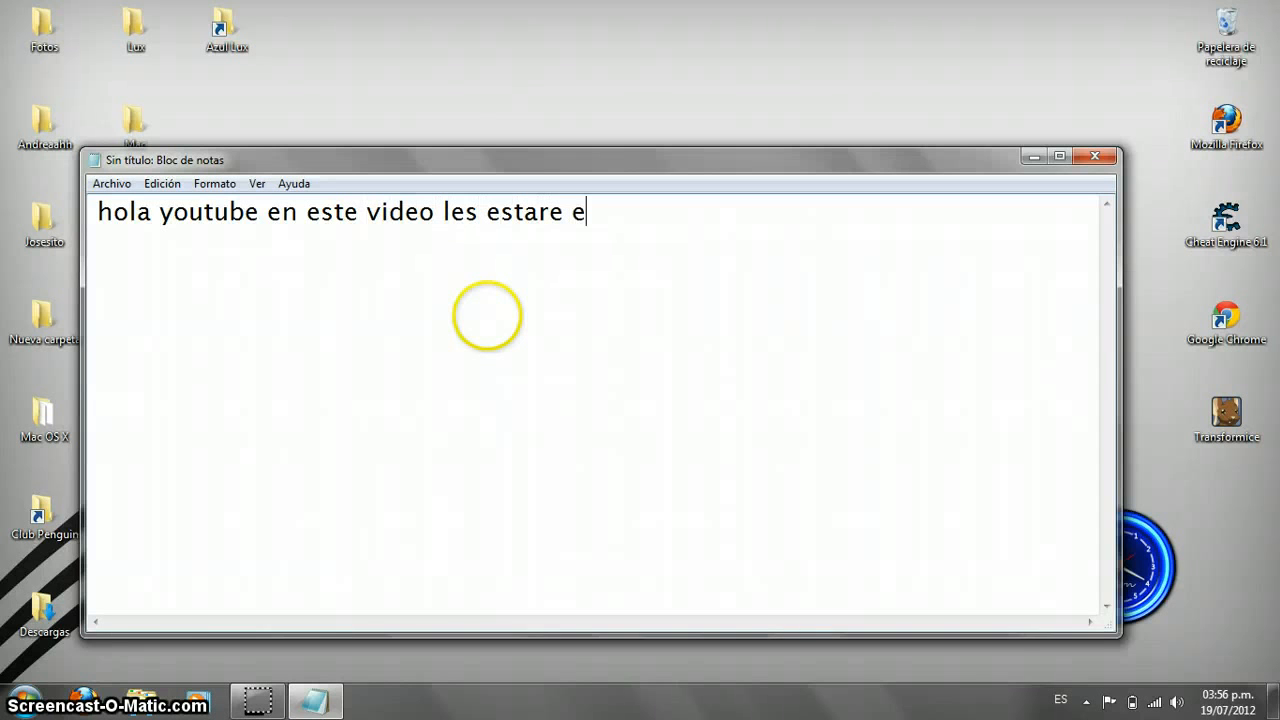
text(nseñando como descargar )
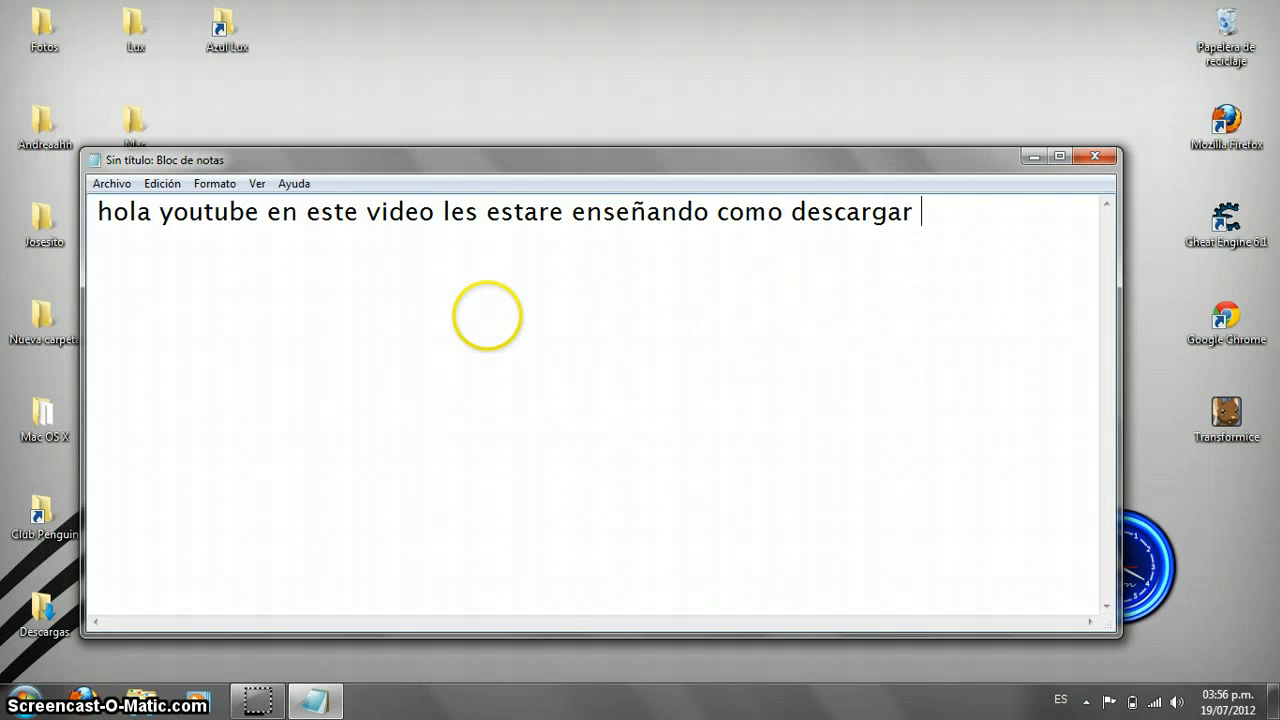
text(e instalar)
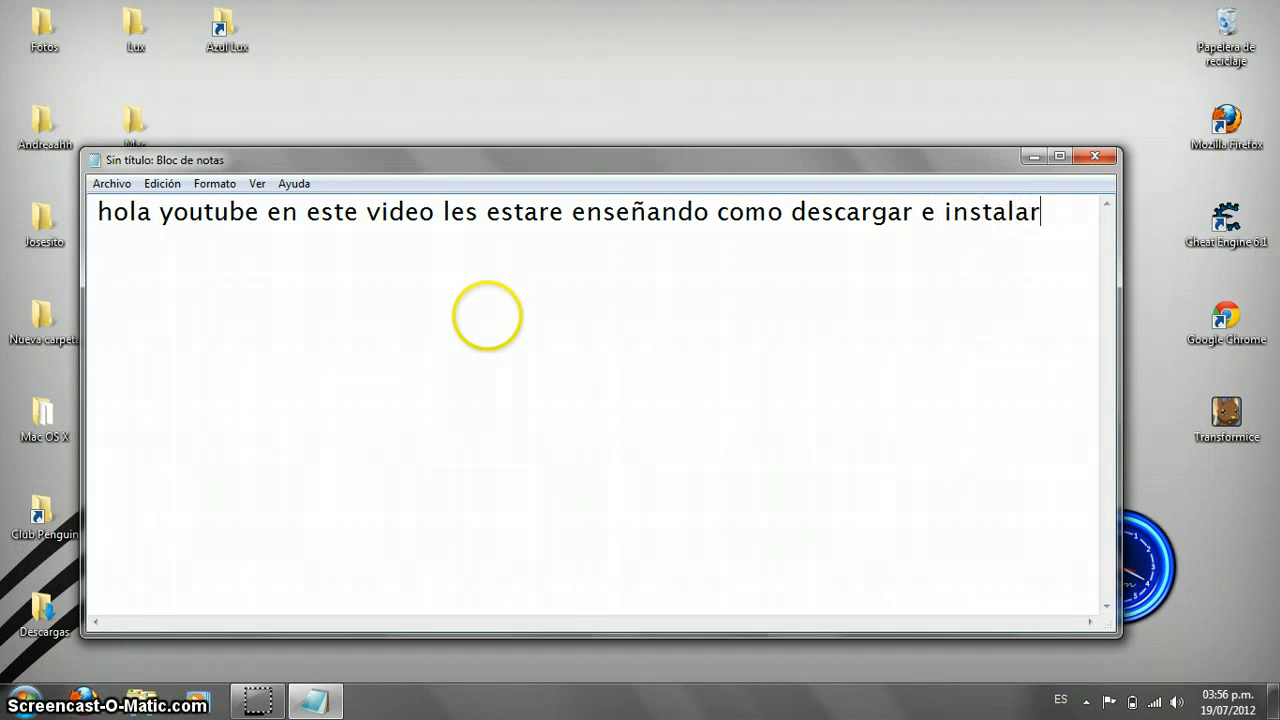
text(scrreencast-o-matic)
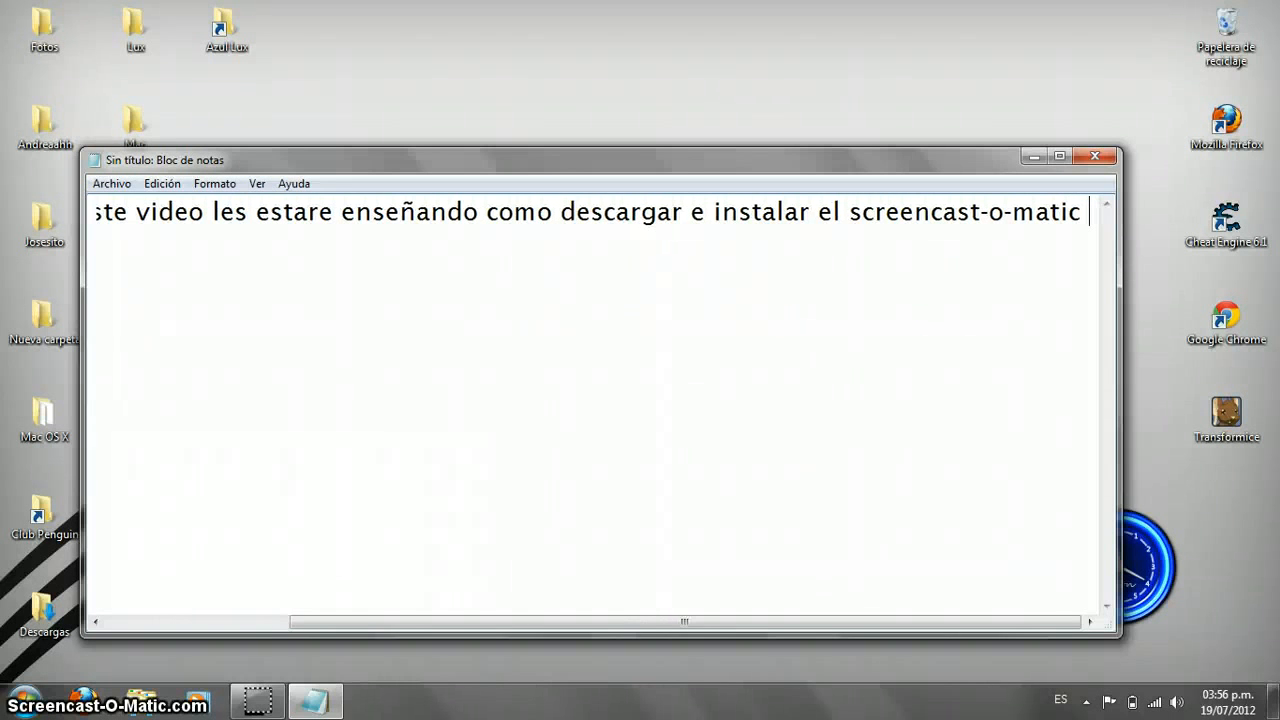
text( es un )
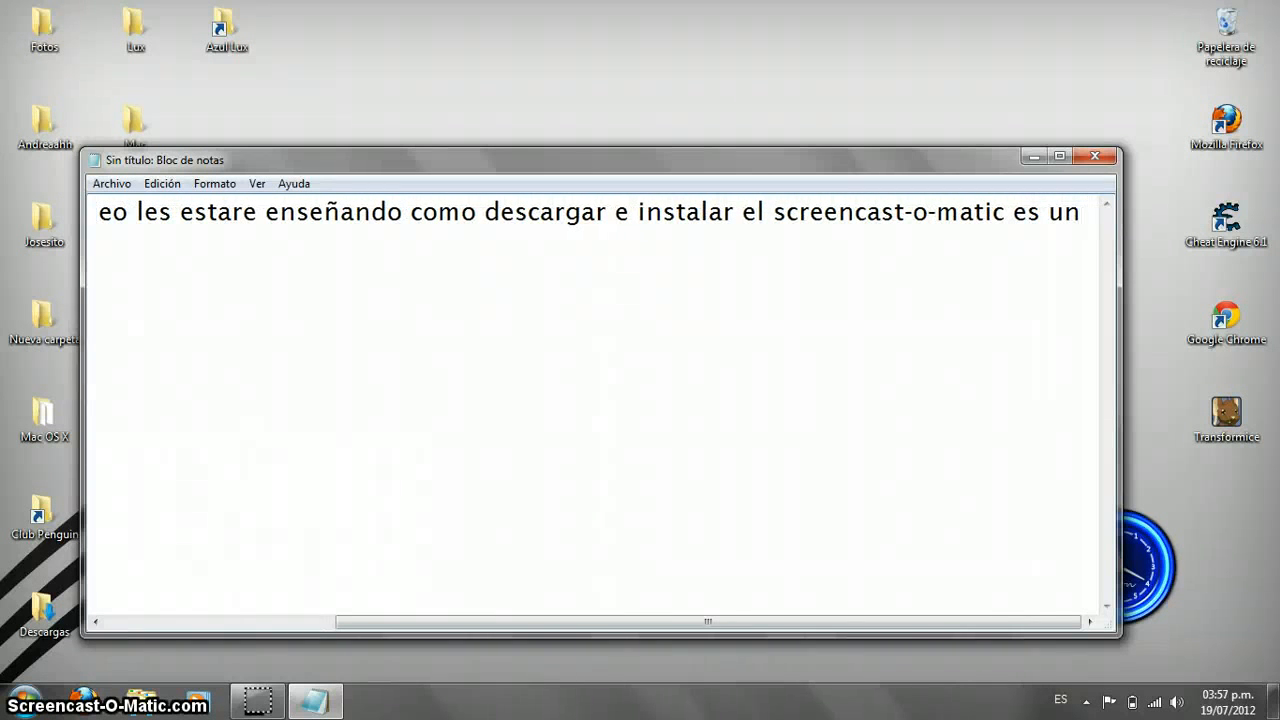
text(grabador)
- Finish the intro sentence about Screencast-O-Matic and bring up the editing menu to clear it
key(BackSpace)
key(BackSpace)
key(BackSpace)
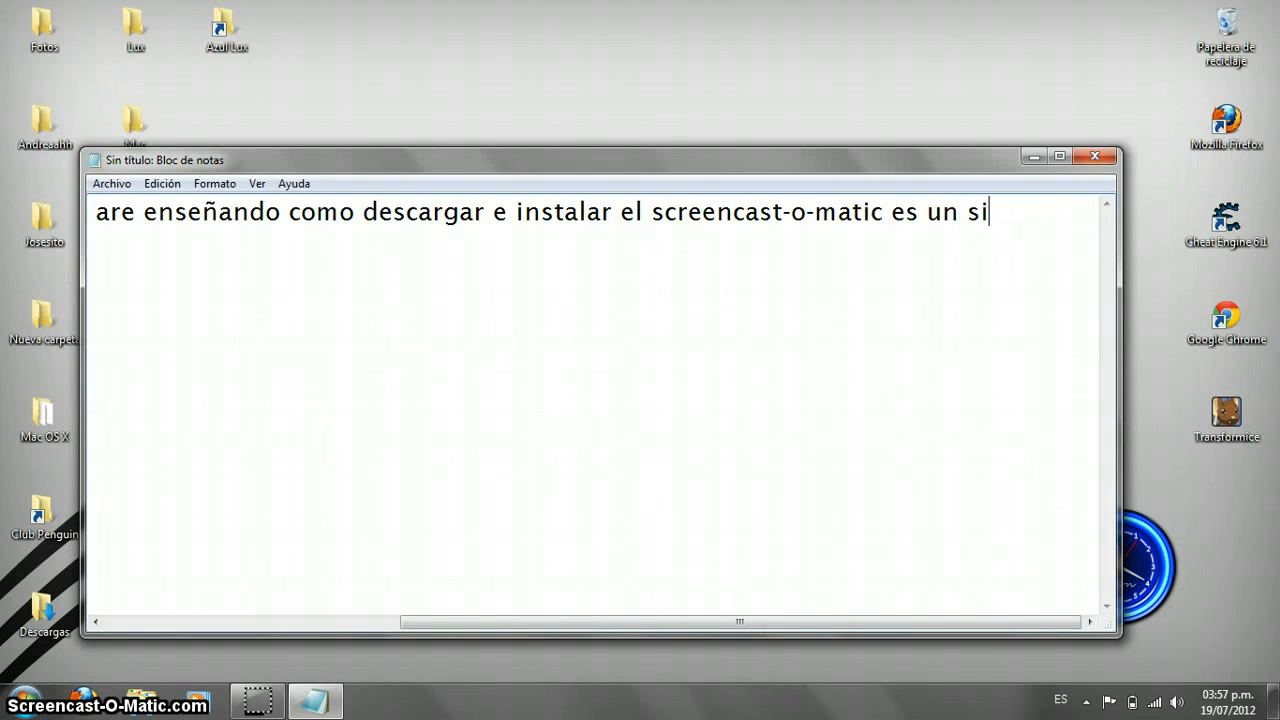
text(c)
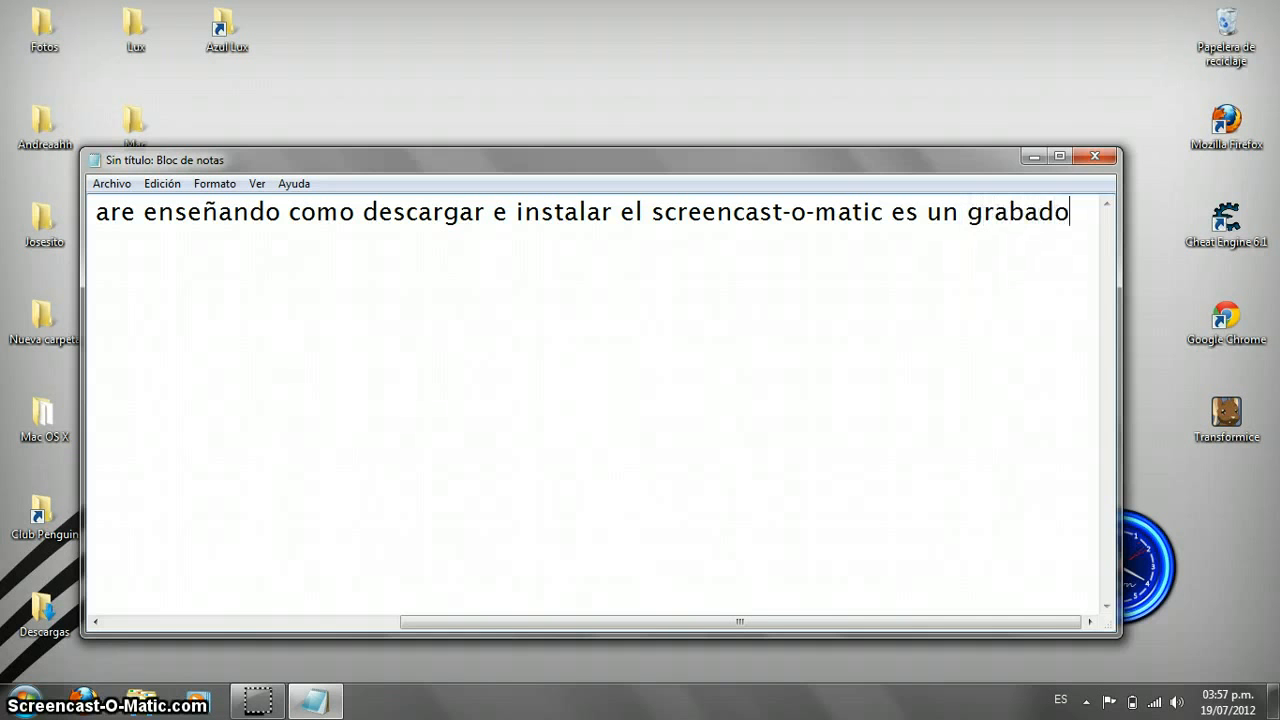
text( es un grabador de pantalla en la computadora bueno empecemos)
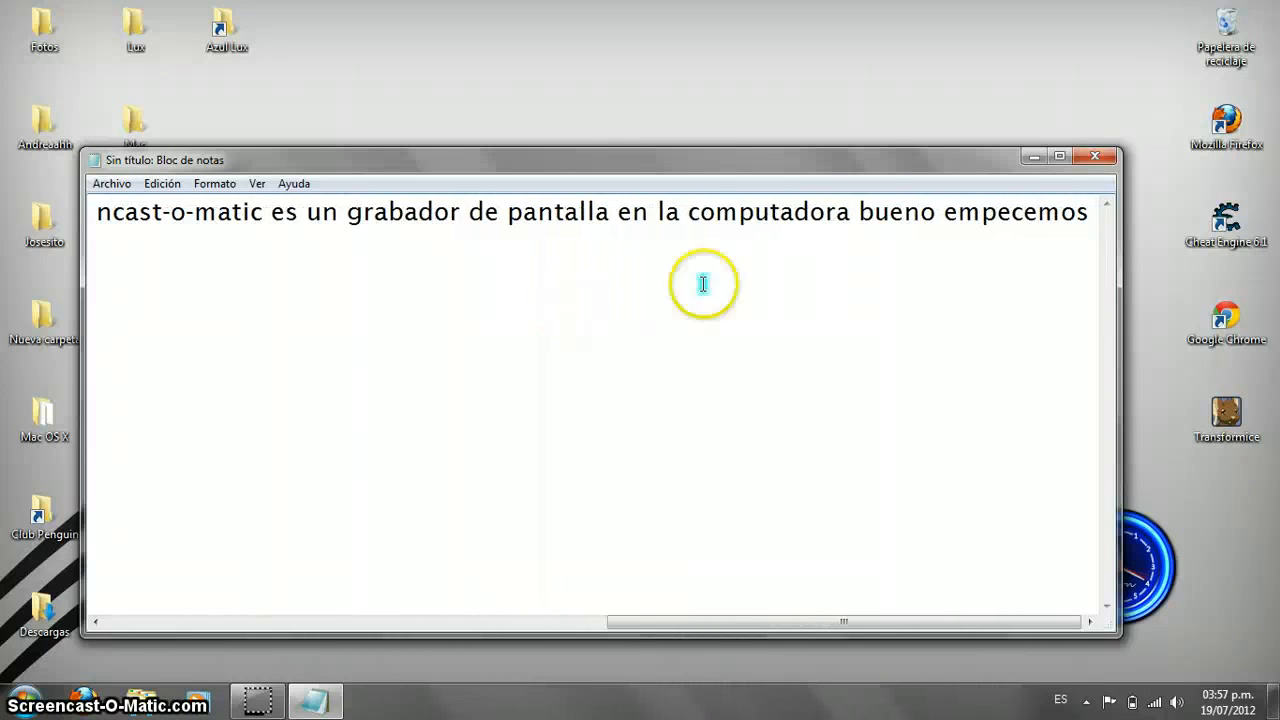
double_click(1037, 211)
click(1037, 211)
double_click(1037, 211)
click(1037, 211)
right_click(1037, 211)
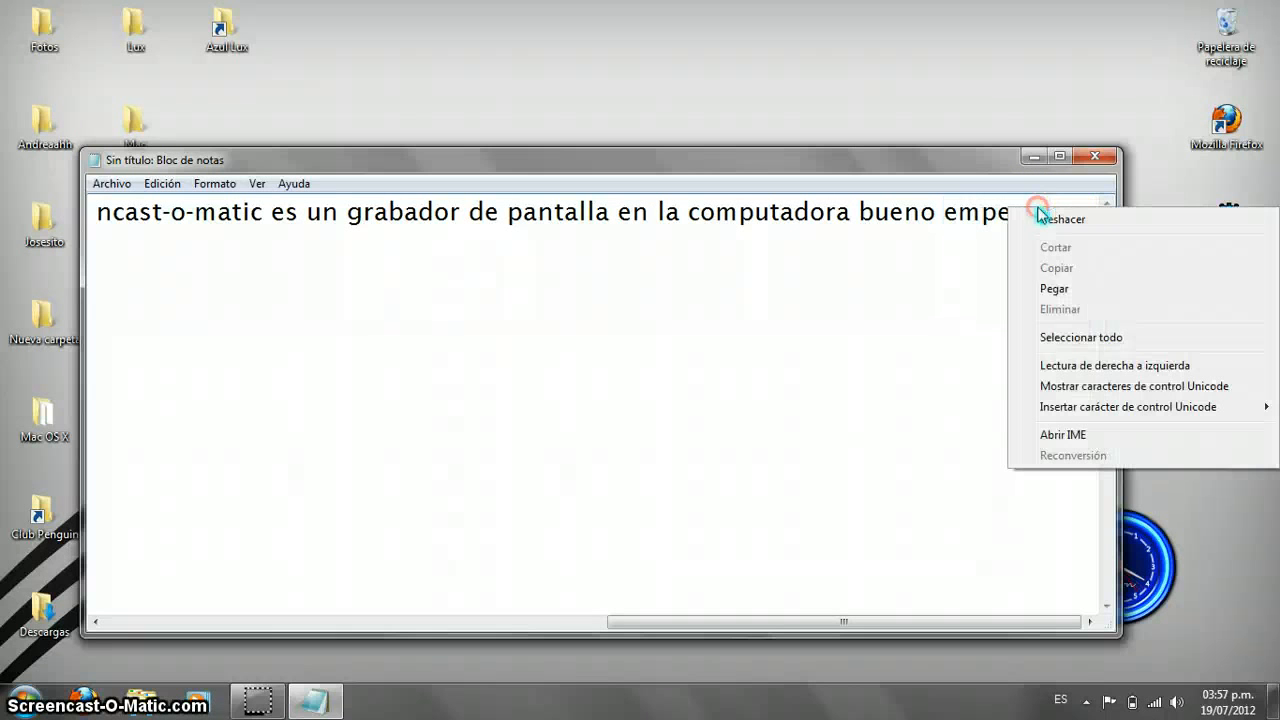
- Clear the intro text with Seleccionar todo, minimize Notepad, and restore it to write again
click(1081, 337)
key(Delete)
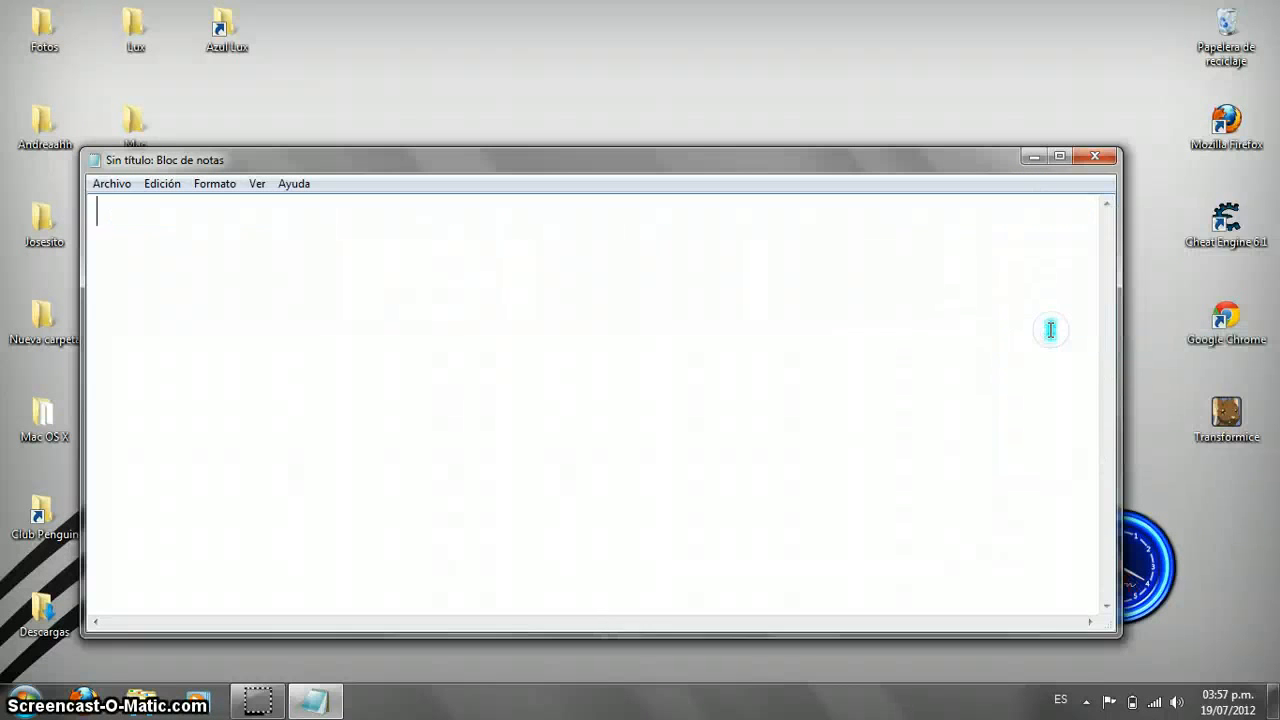
click(1033, 156)
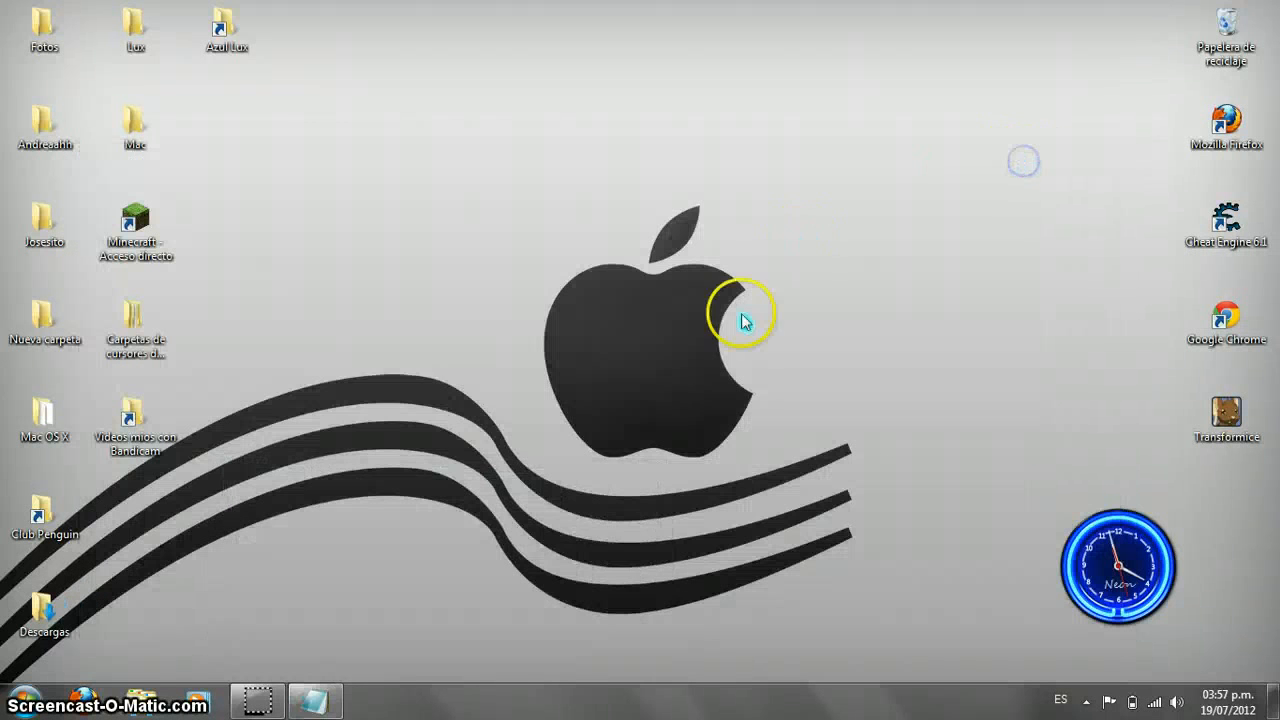
click(315, 700)
click(493, 447)
text(se van al )
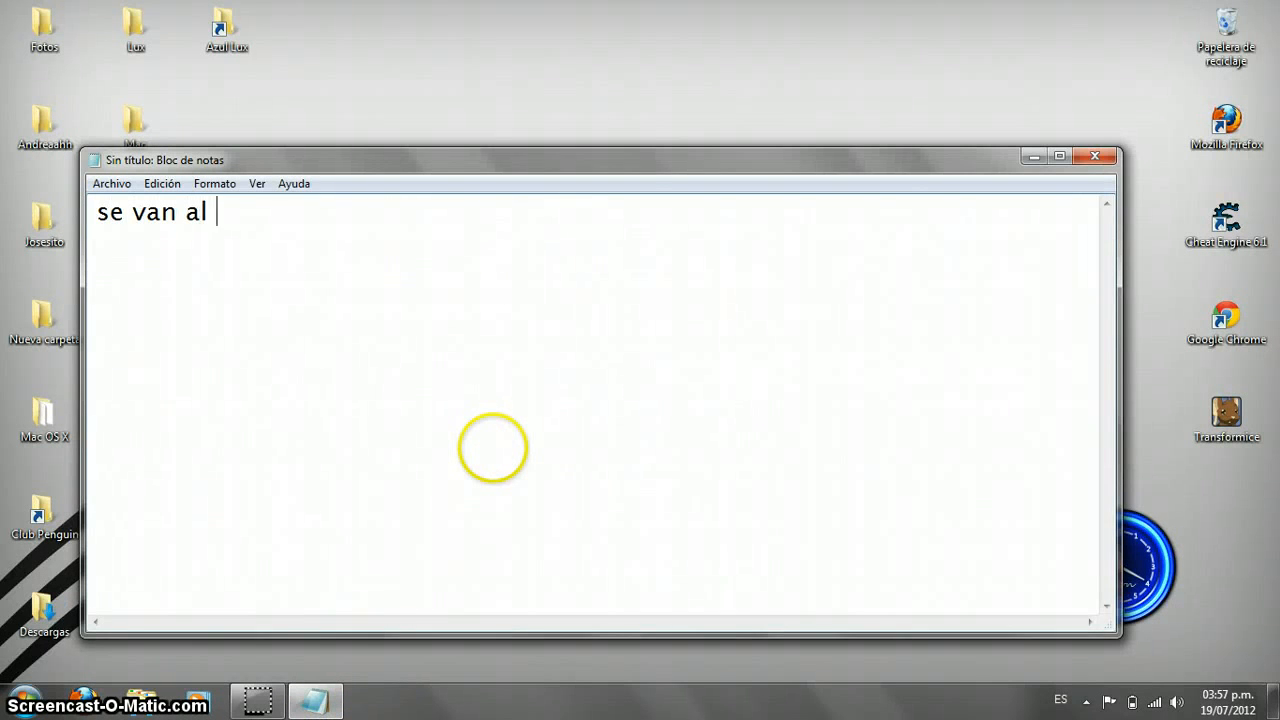
text(link de la descripc)
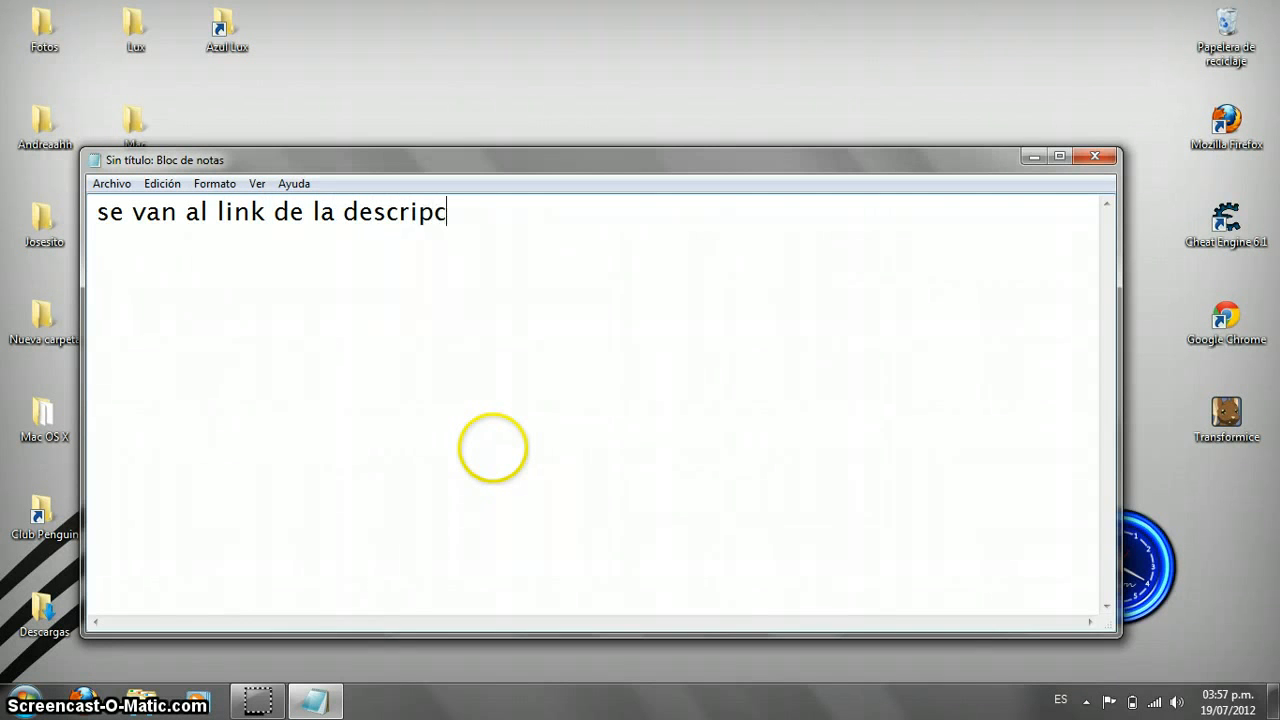
text(ion :P)
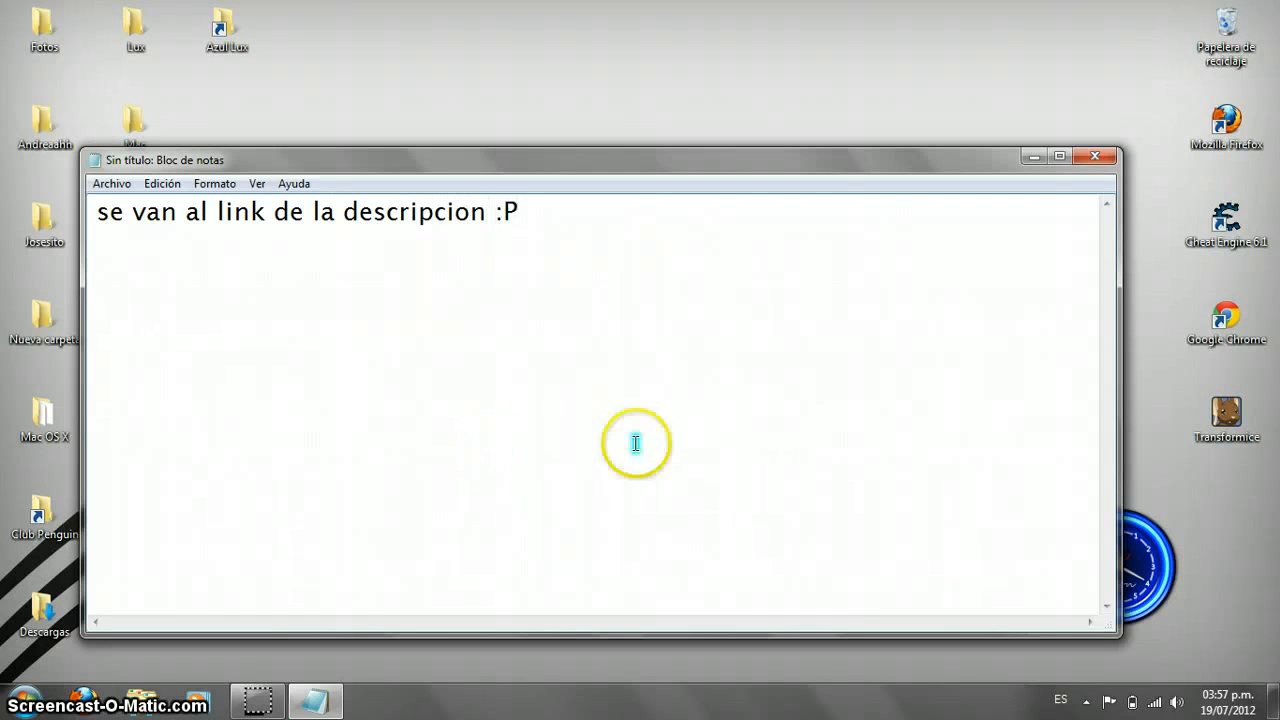
- Erase the line 'se van al link de la descripcion :P' and minimize Notepad to the desktop
right_click(400, 288)
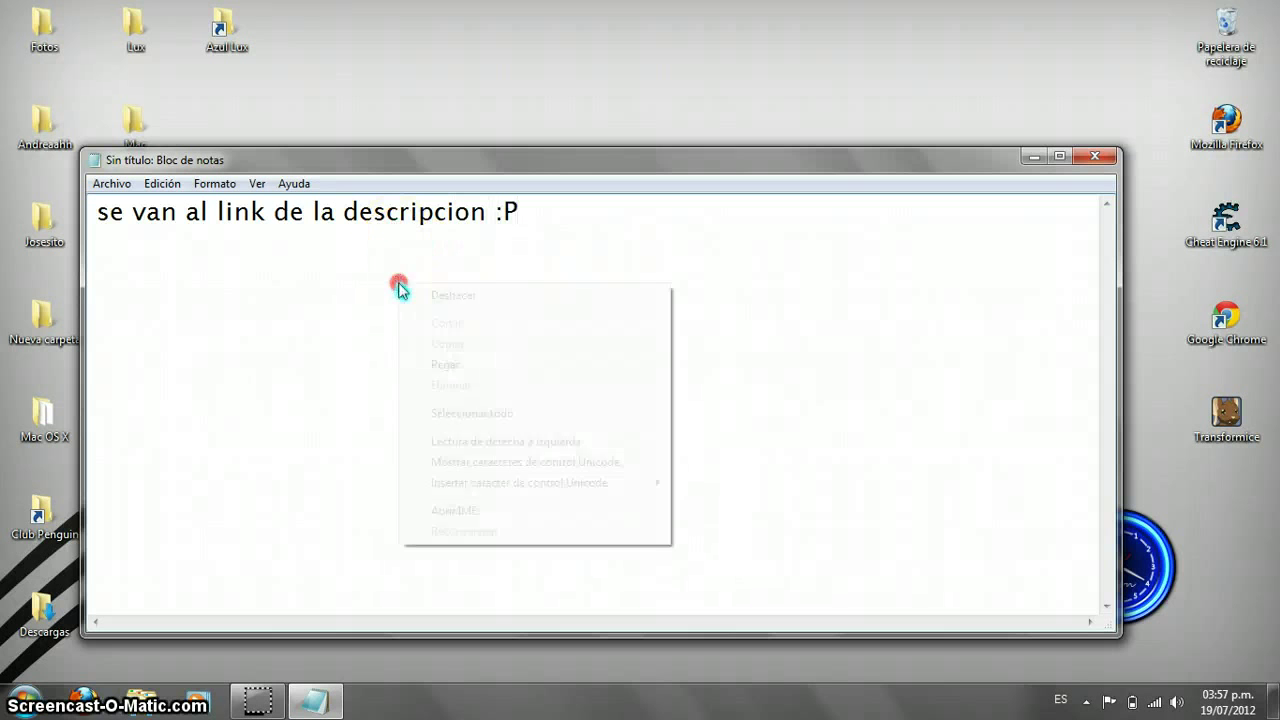
click(470, 413)
key(Delete)
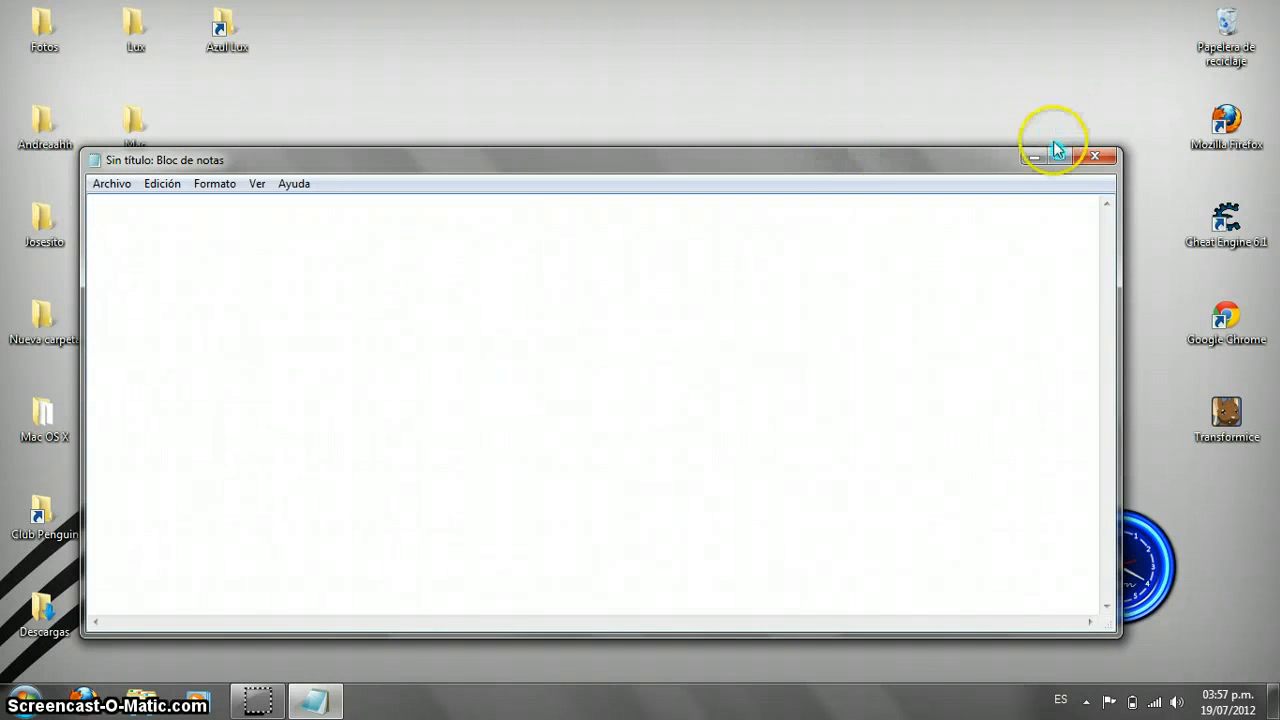
click(1034, 156)
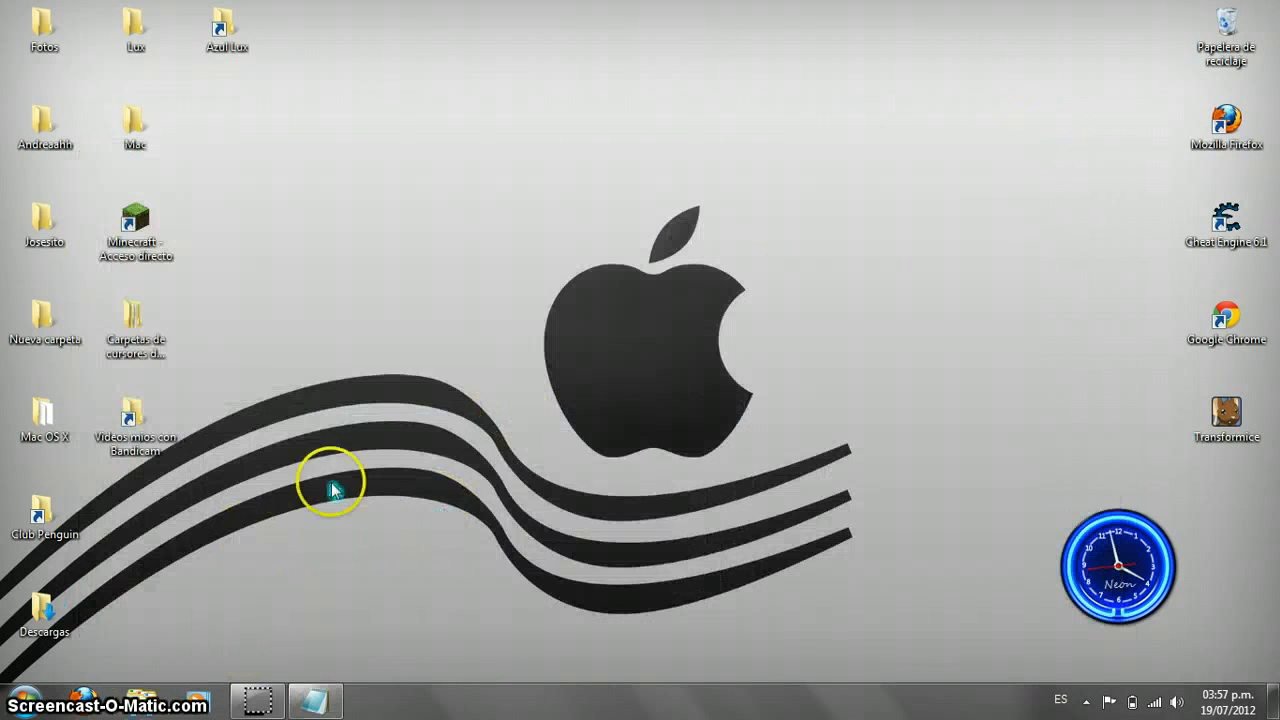
- Launch Chrome, go to screencast-o-matic.com, and dismiss the insecure-content warning
double_click(1218, 318)
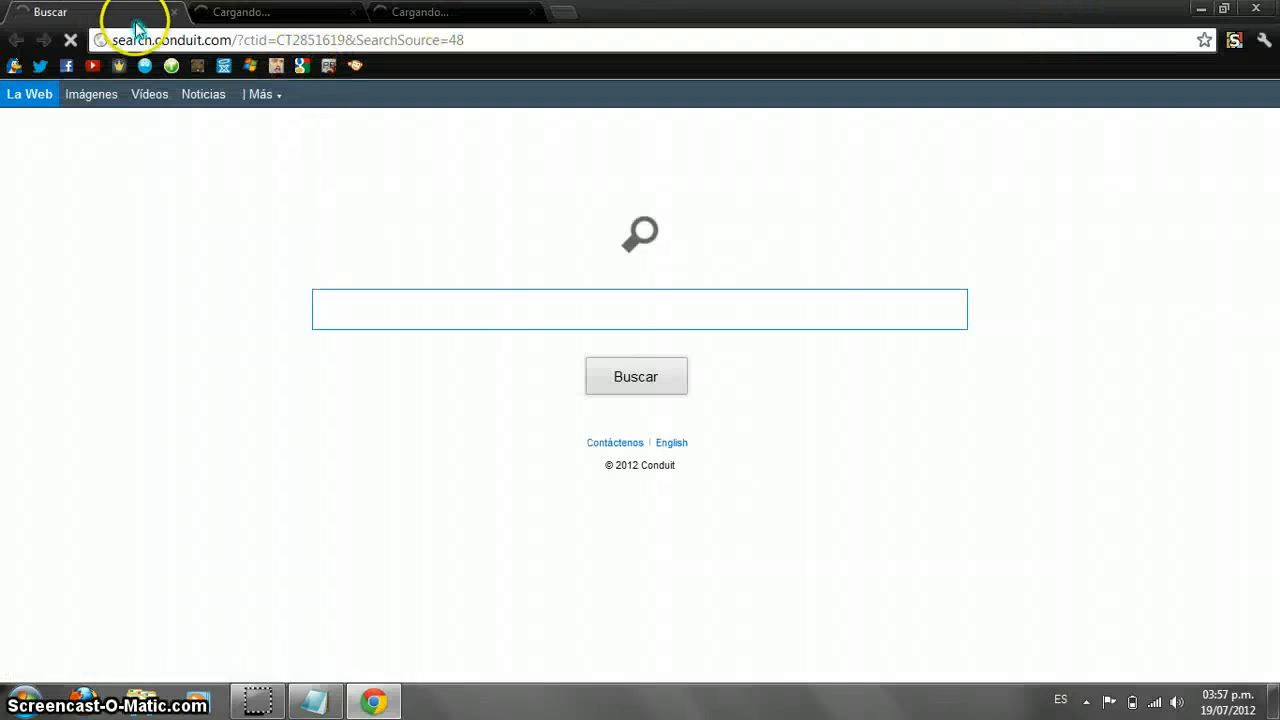
click(352, 12)
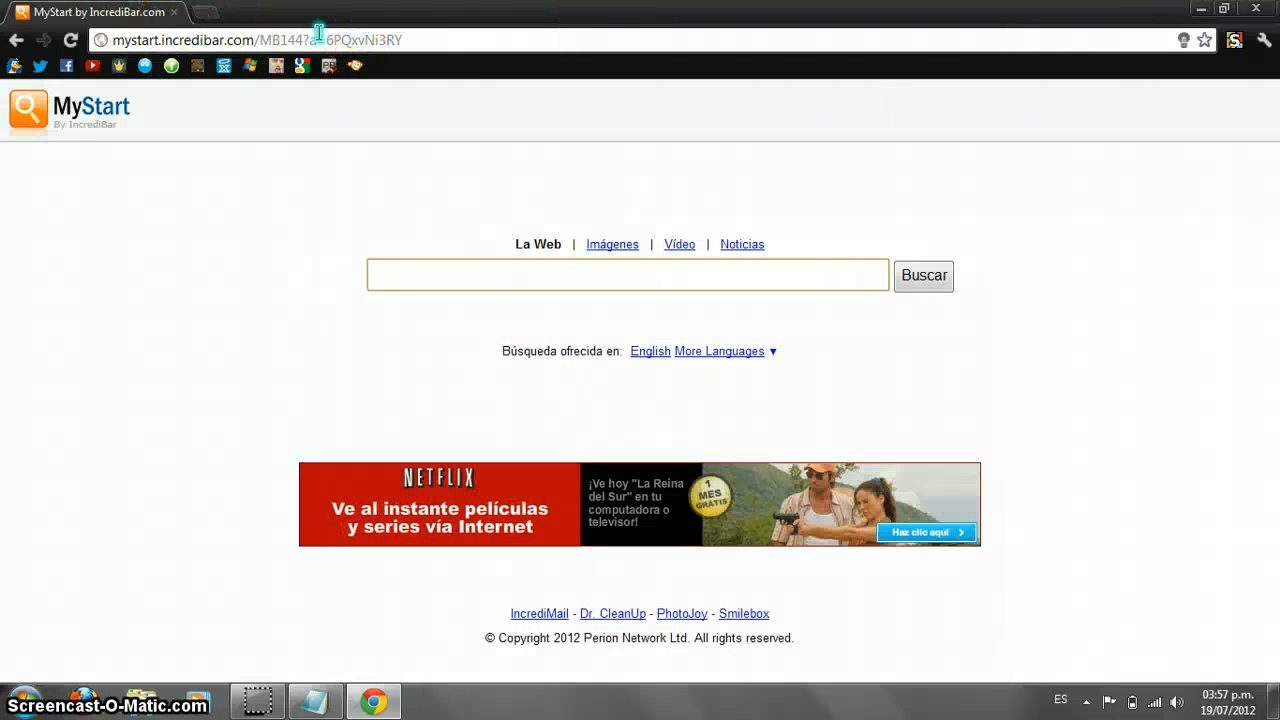
text(scr)
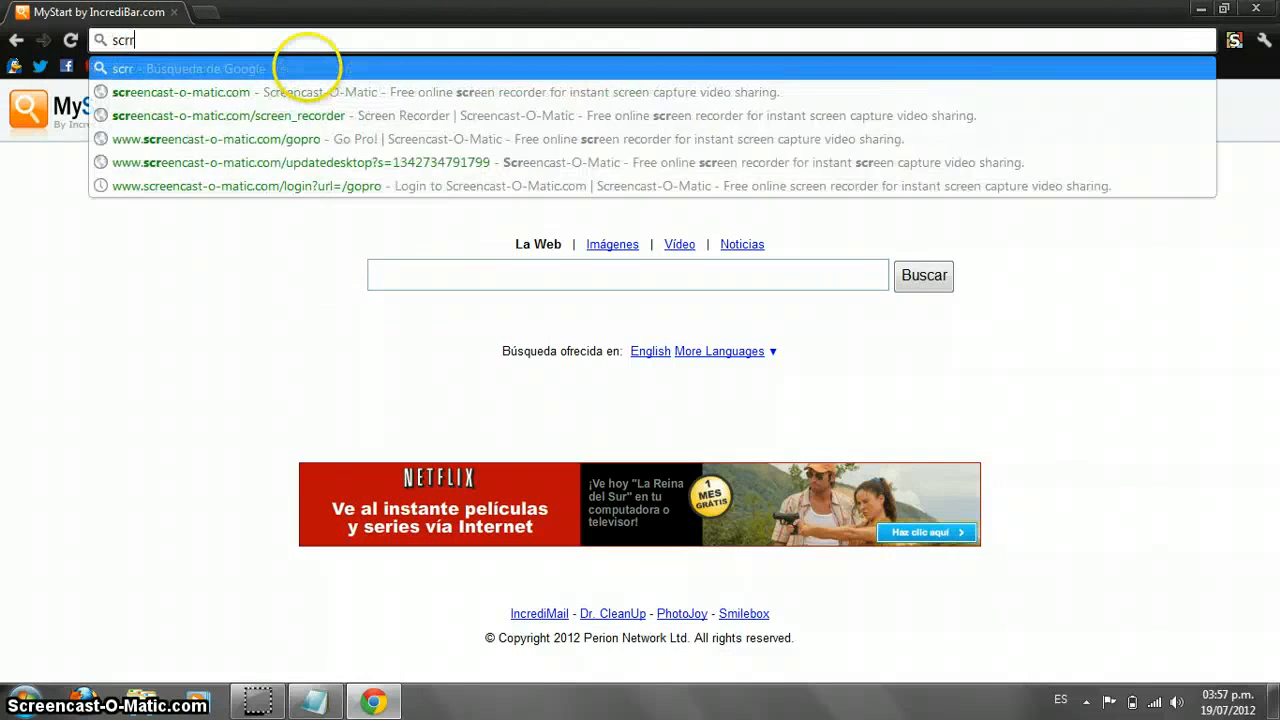
text(r)
key(BackSpace)
text(e)
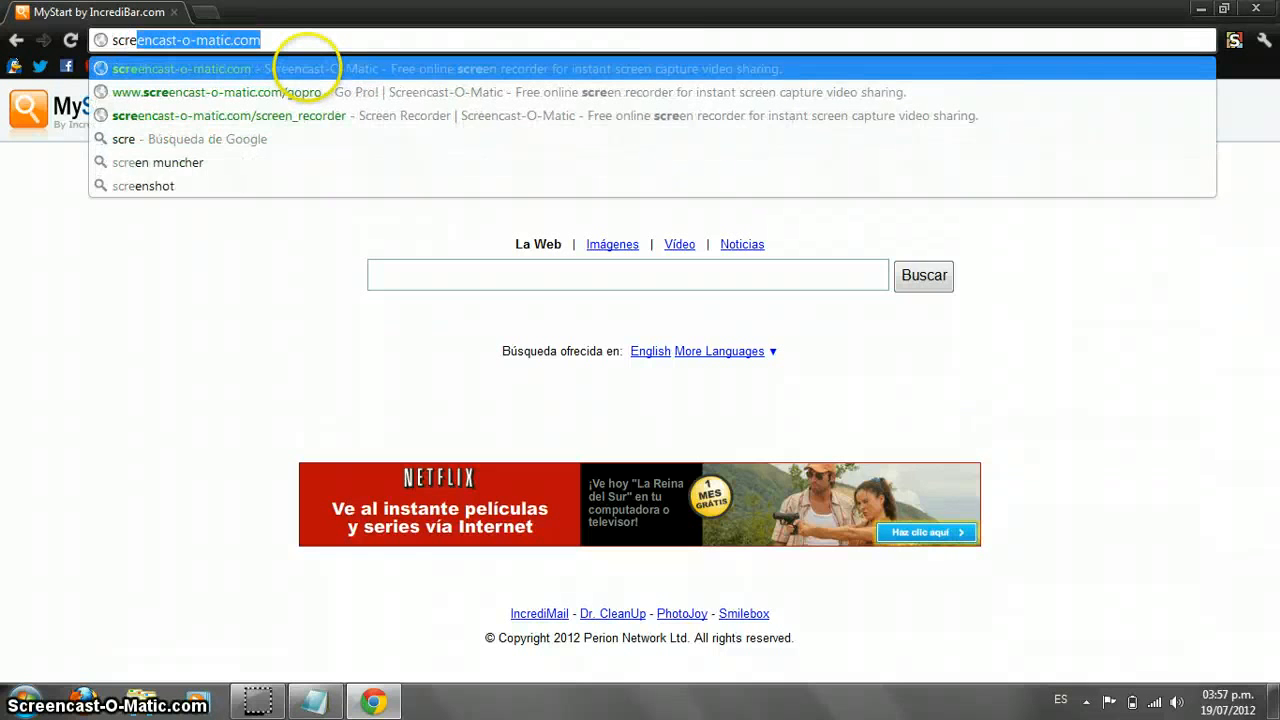
key(Return)
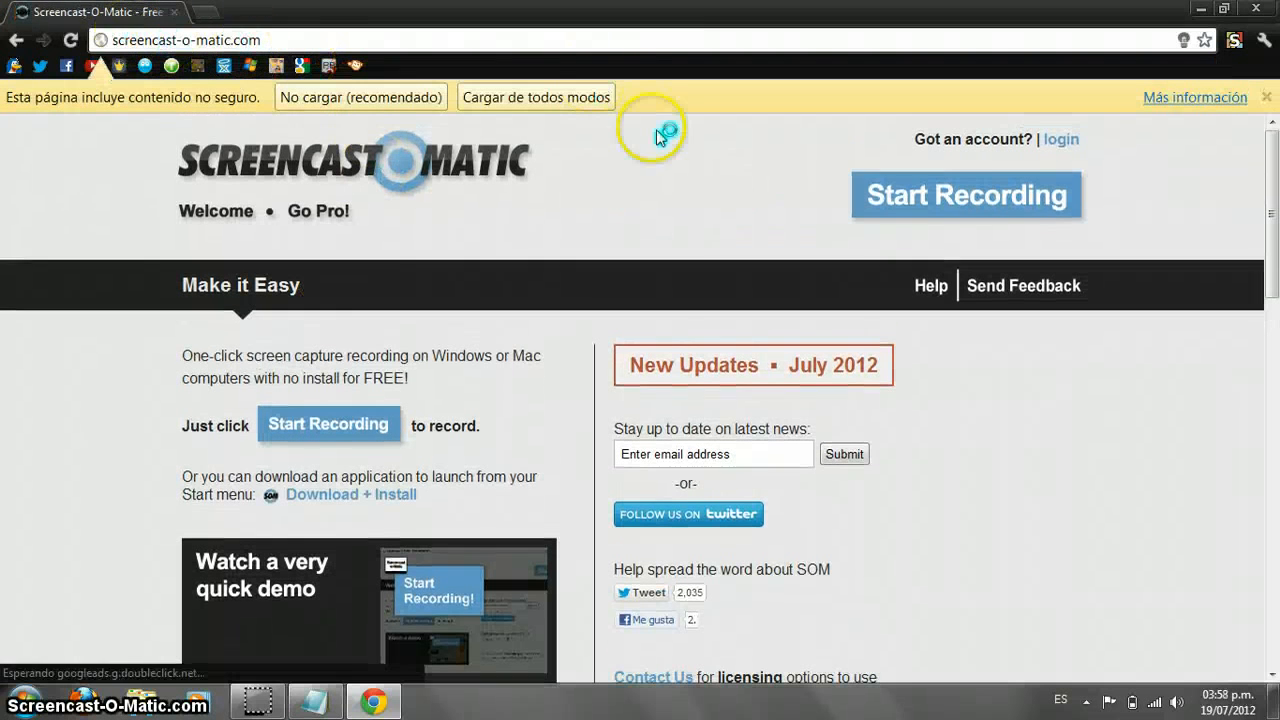
click(403, 96)
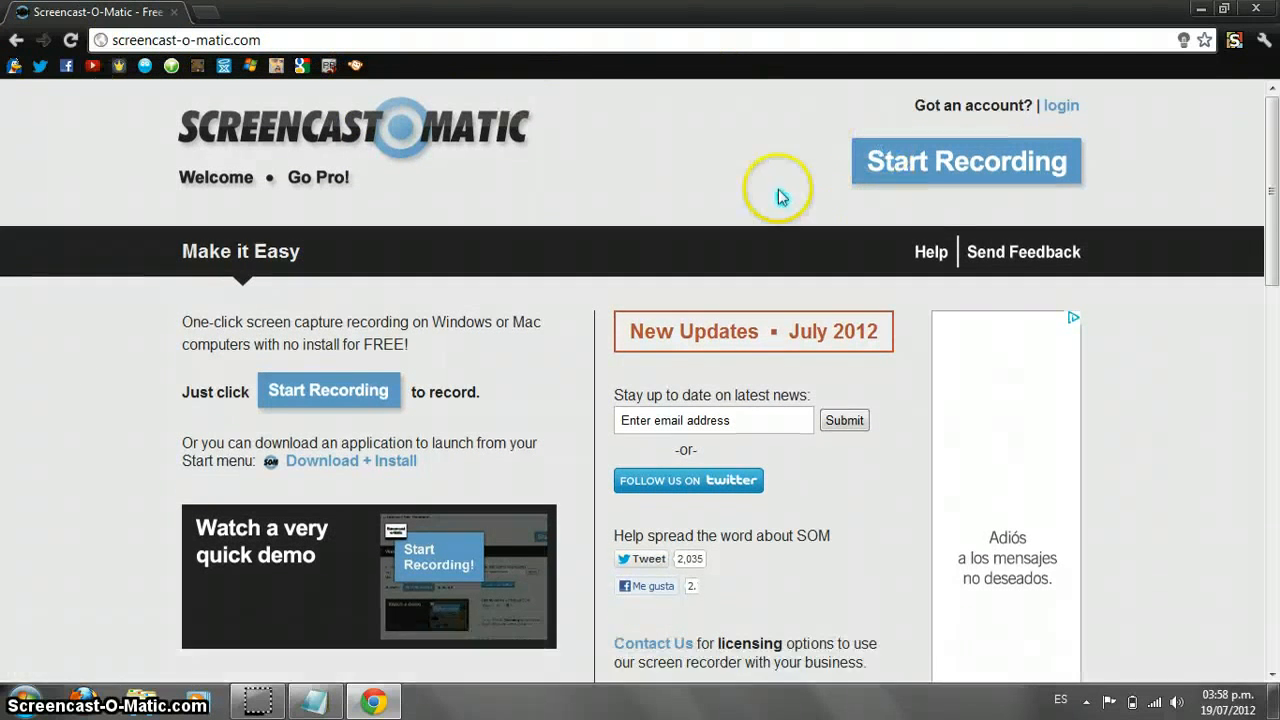
- Write the 'Start Recording' sentence in Notepad, show it against the homepage, and select it for deletion
click(315, 702)
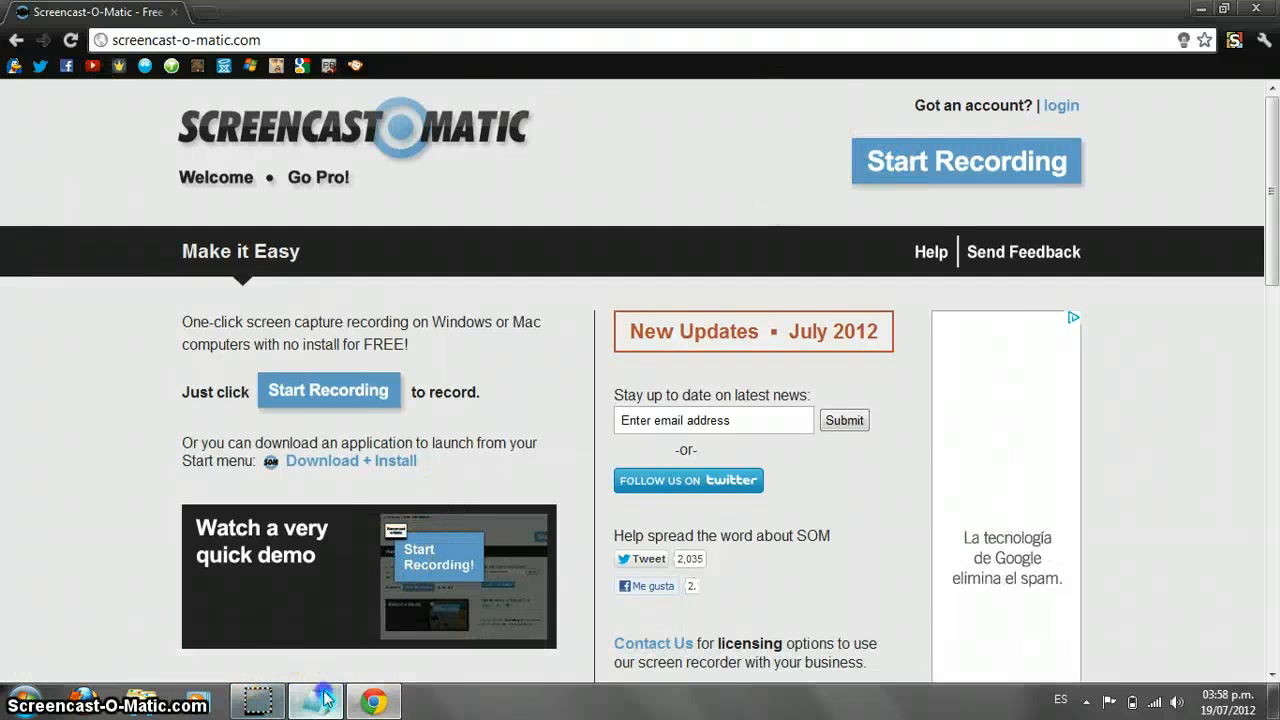
click(617, 387)
text(bueno)
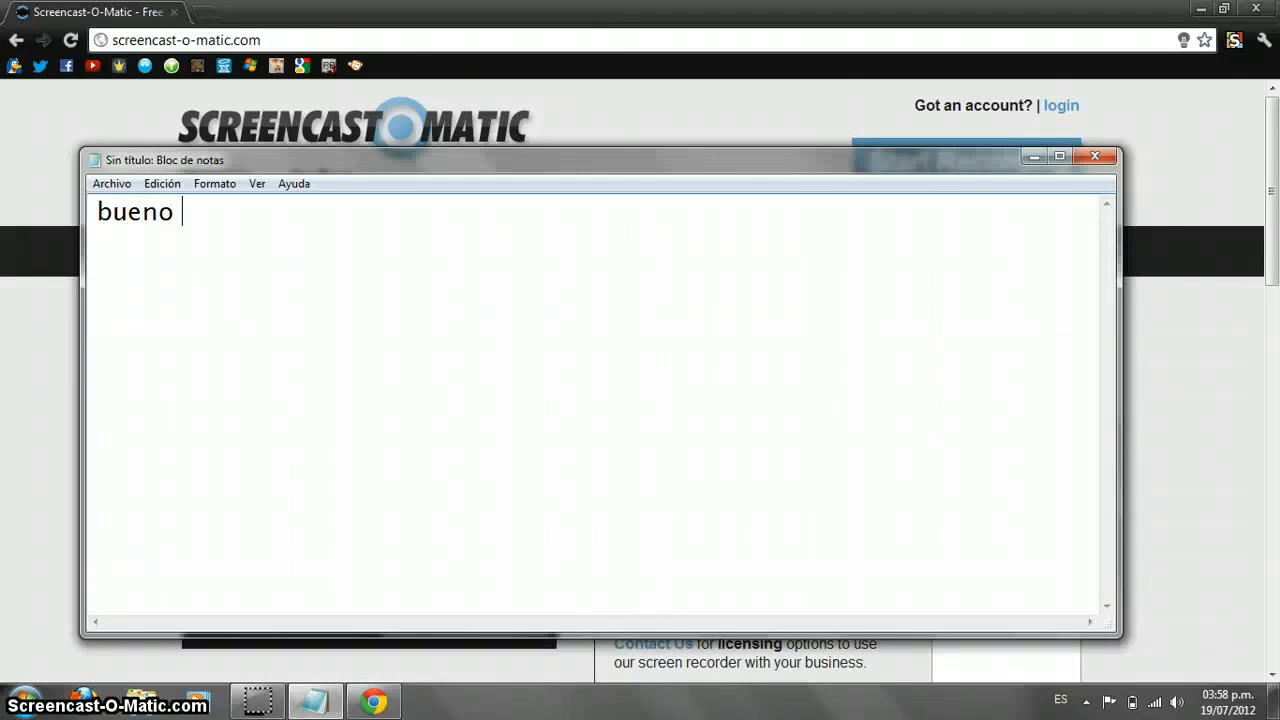
text(an en )
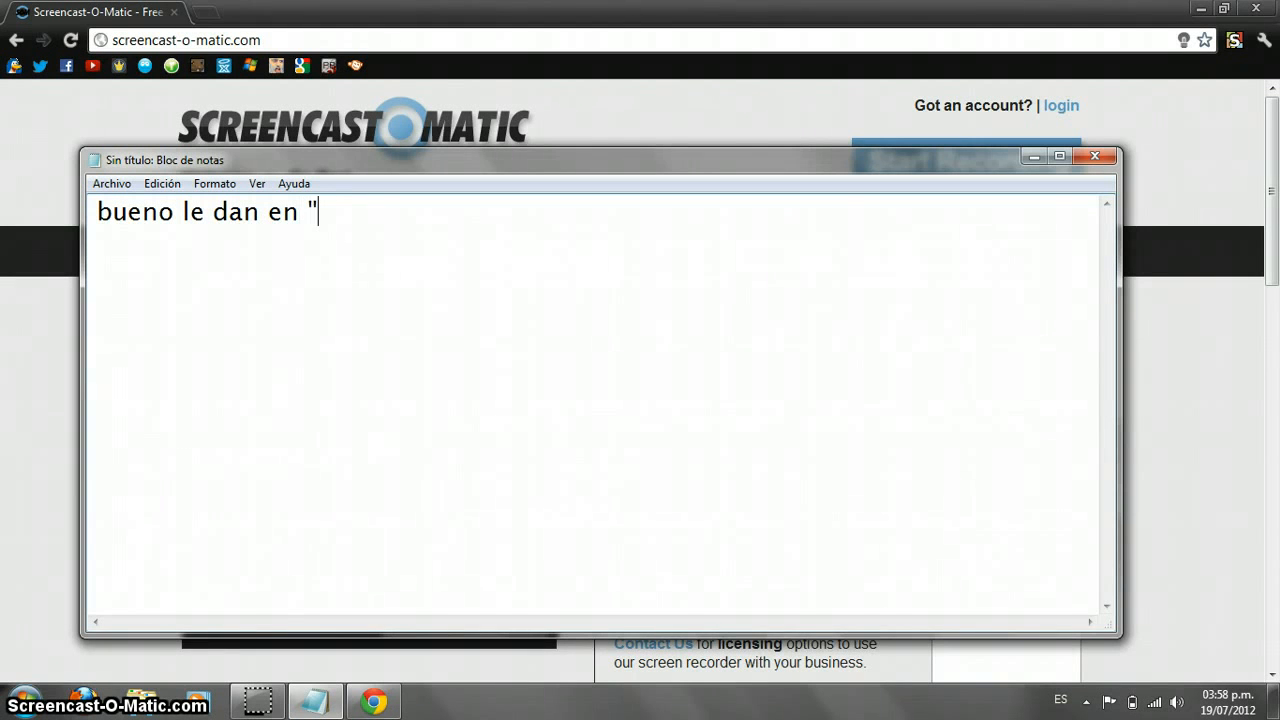
text(Start Reco)
text(rding )
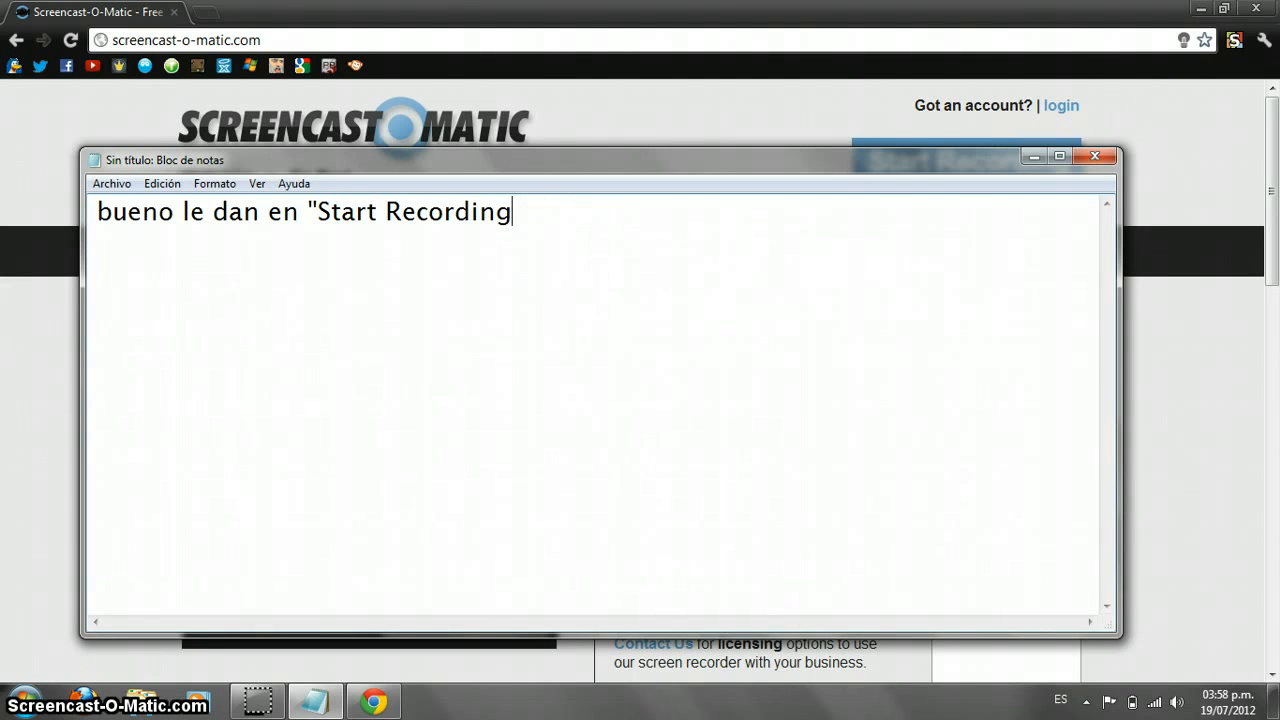
text(" o le dan aqui)
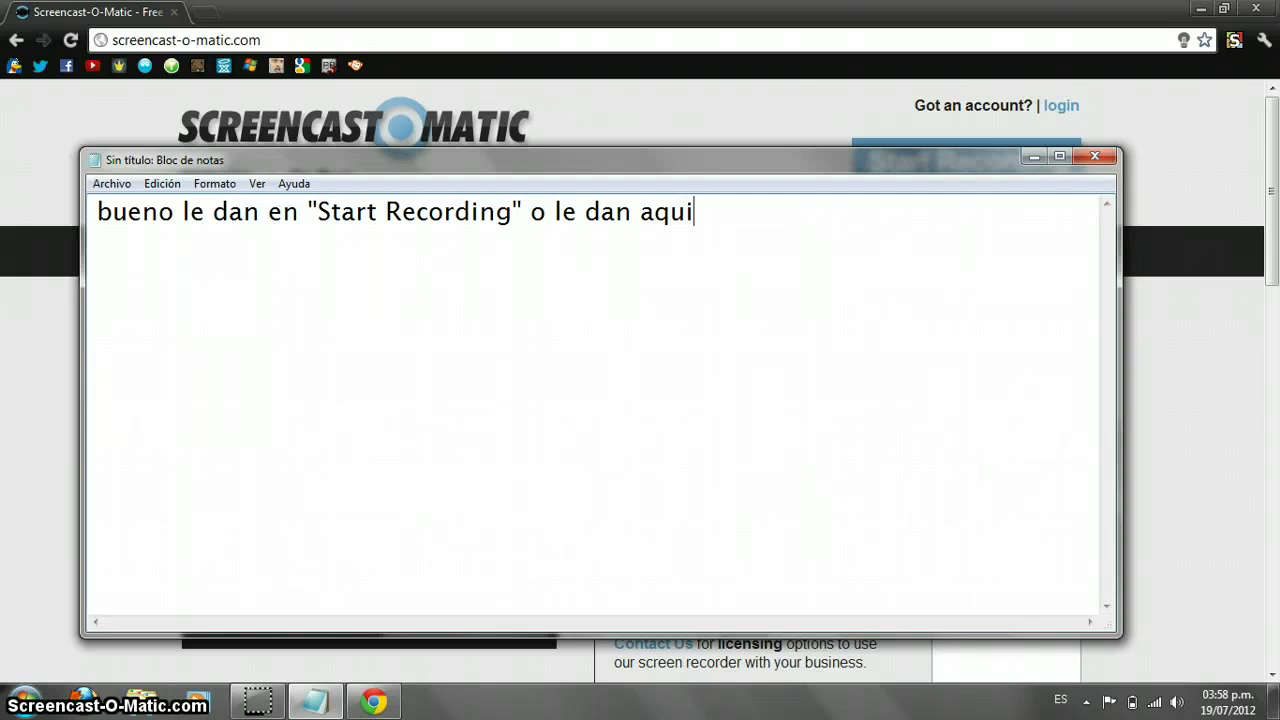
click(1033, 156)
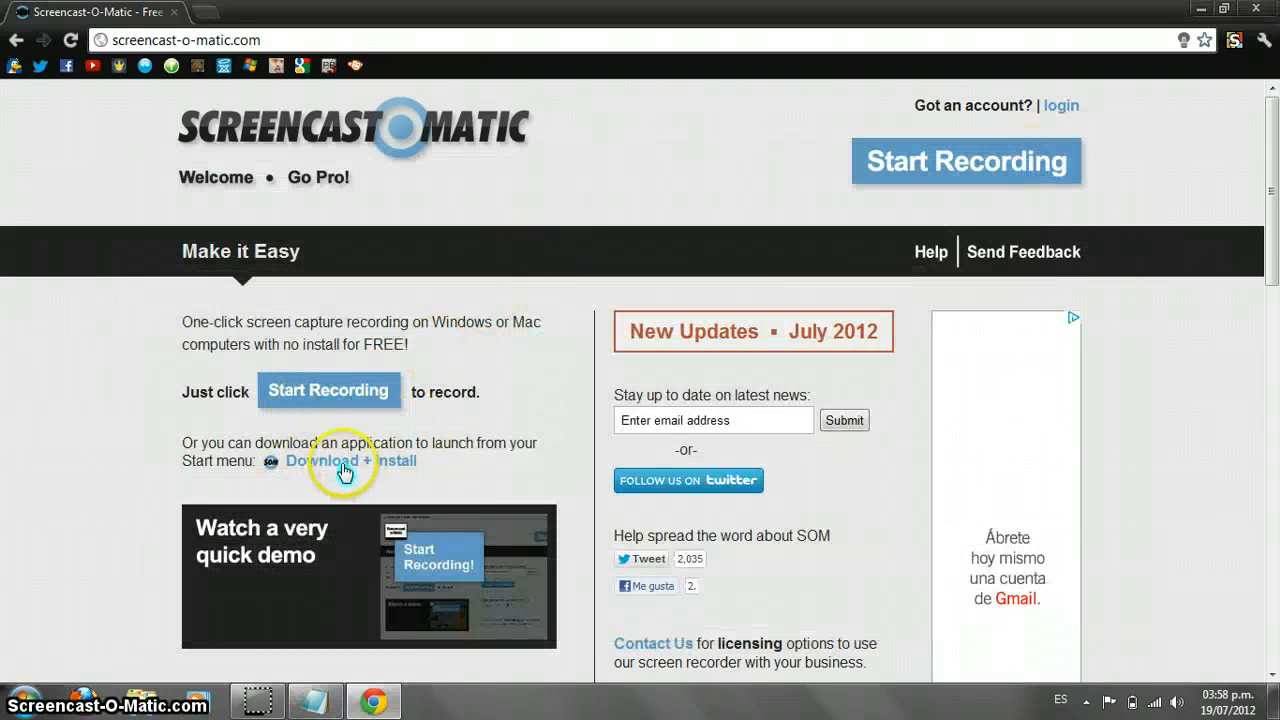
click(313, 705)
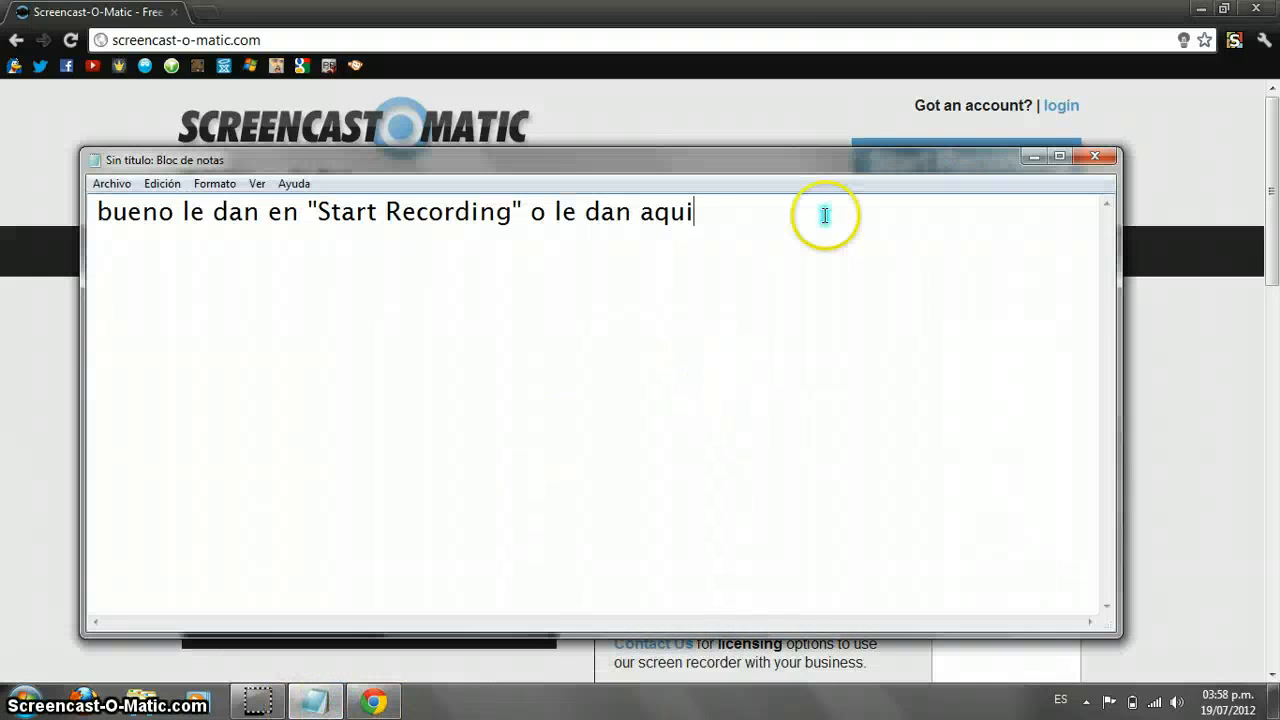
mouse_move(845, 210)
mouse_down()
mouse_move(291, 373)
mouse_move(86, 482)
mouse_up()
- Erase the selected sentence, write that the tool is installed as screencast-o-matic.com, and bring up the editing menu
key(BackSpace)
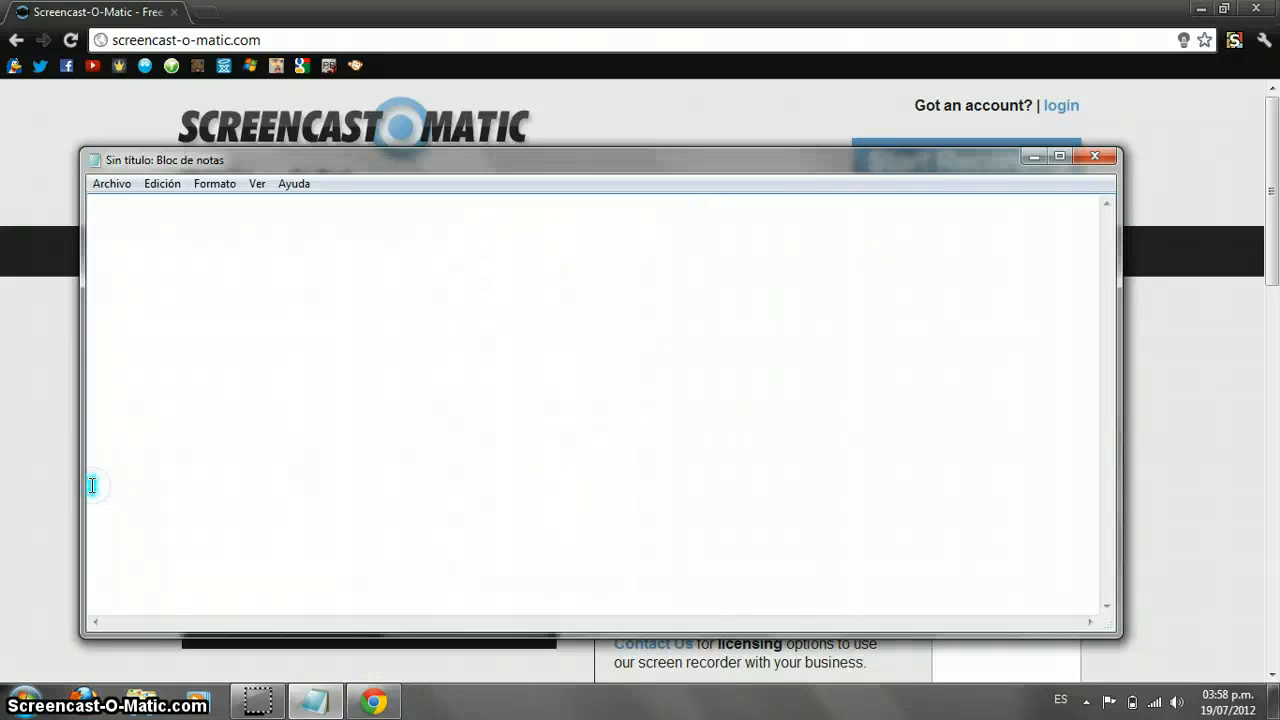
text(bueno como ven yo )
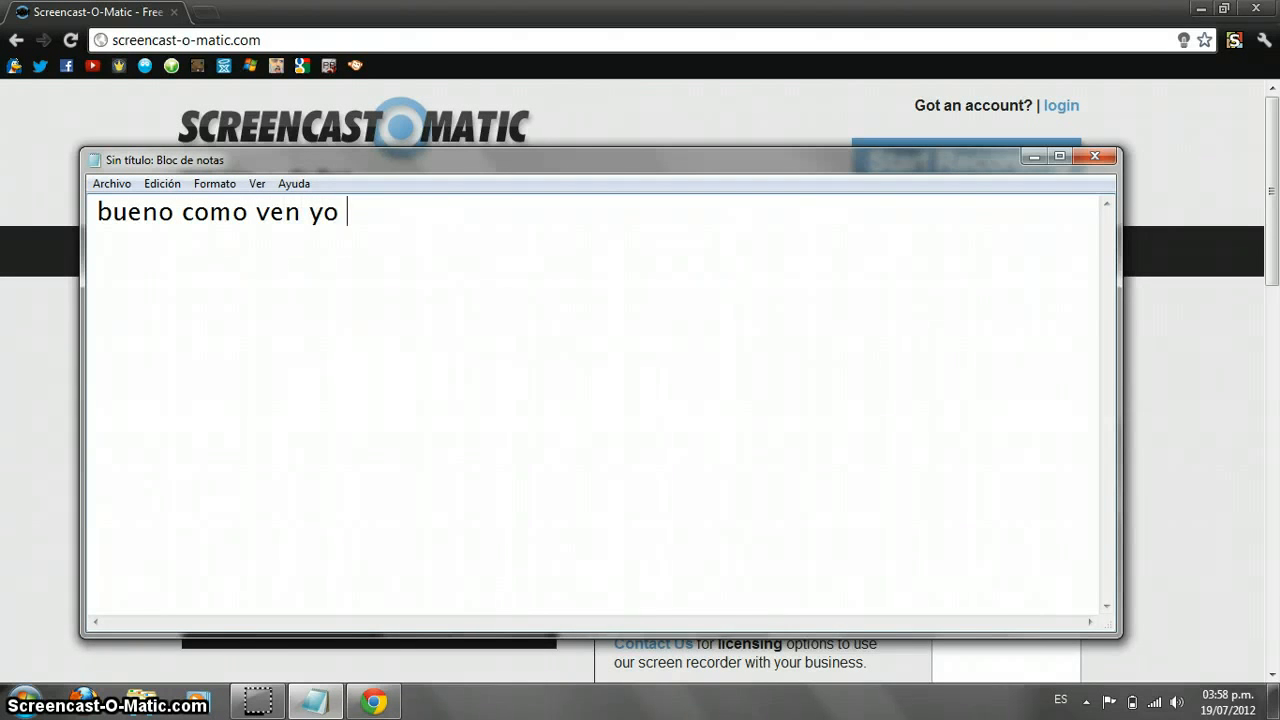
text(ya lo tengo instalado )
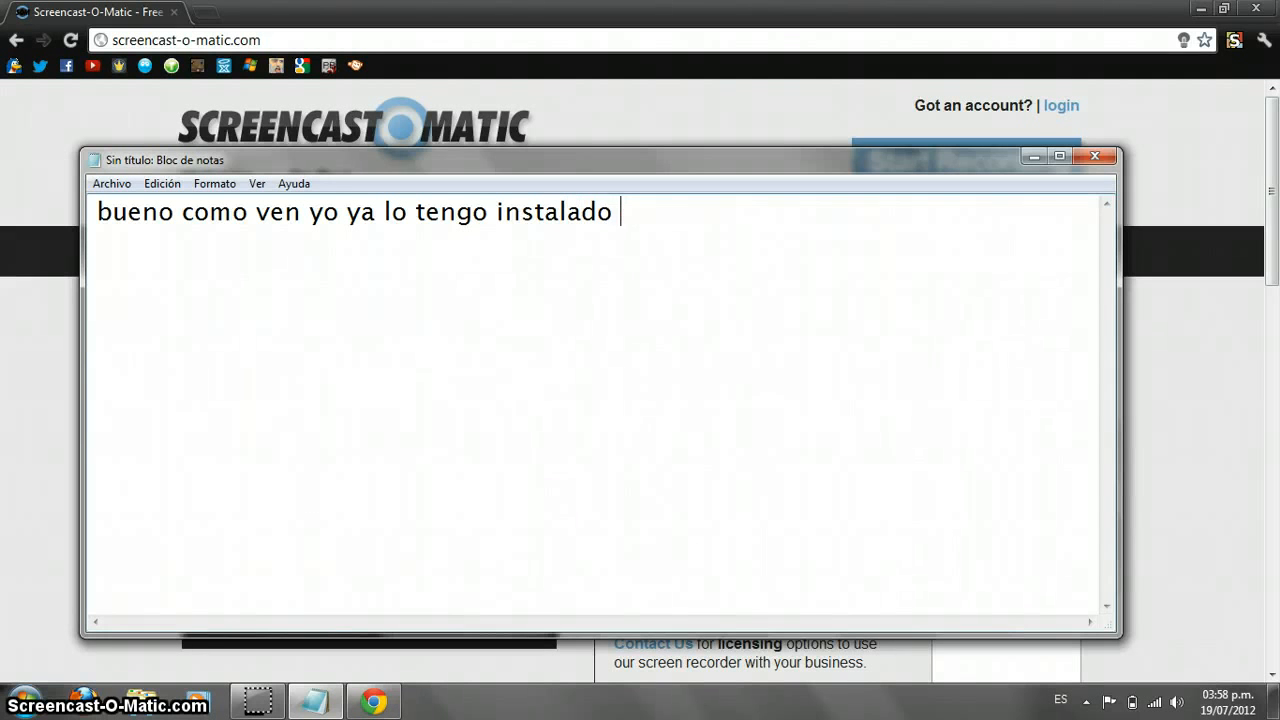
text(y lo estoy usando aqui se ver)
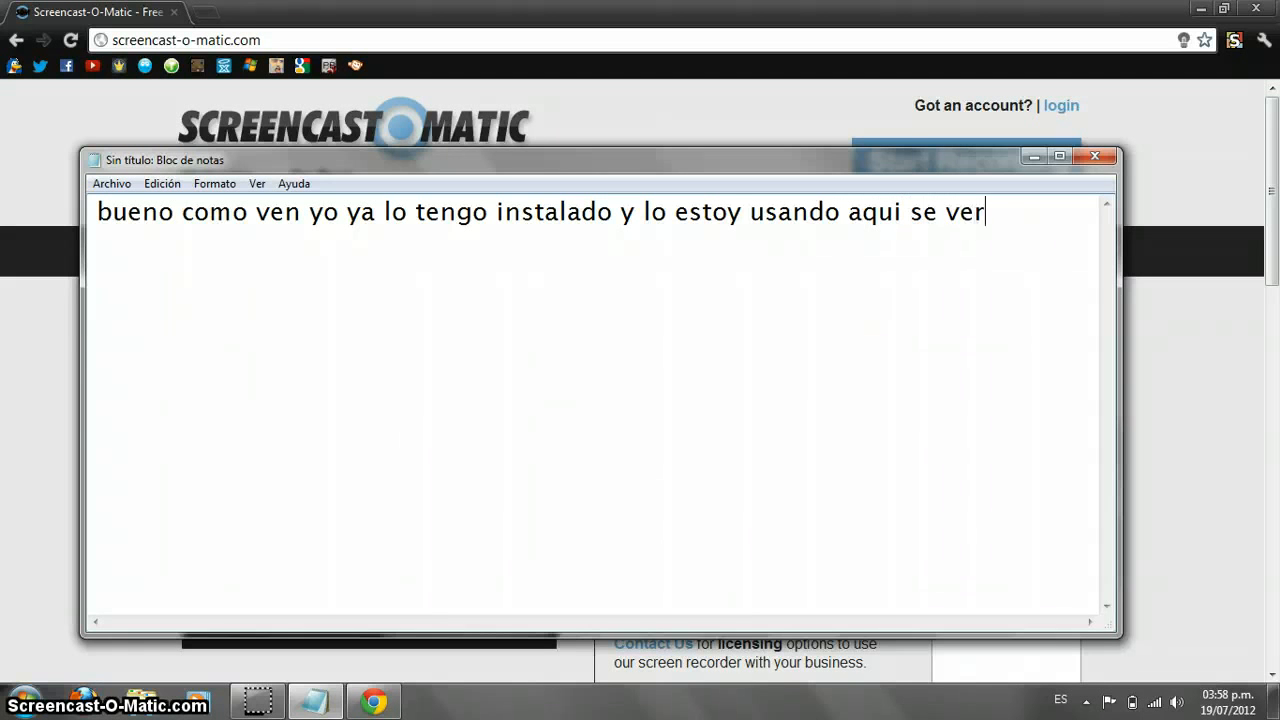
text(a un icono)
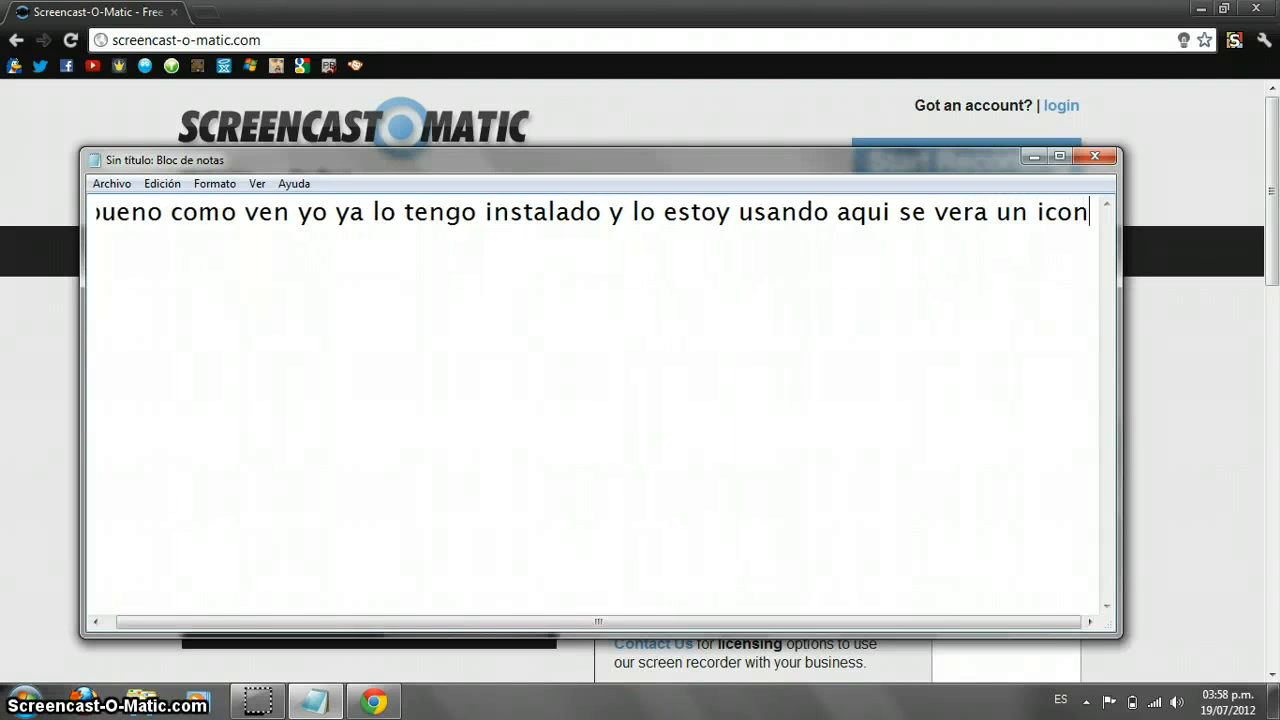
text( que dice screen cast-o-matic.com)
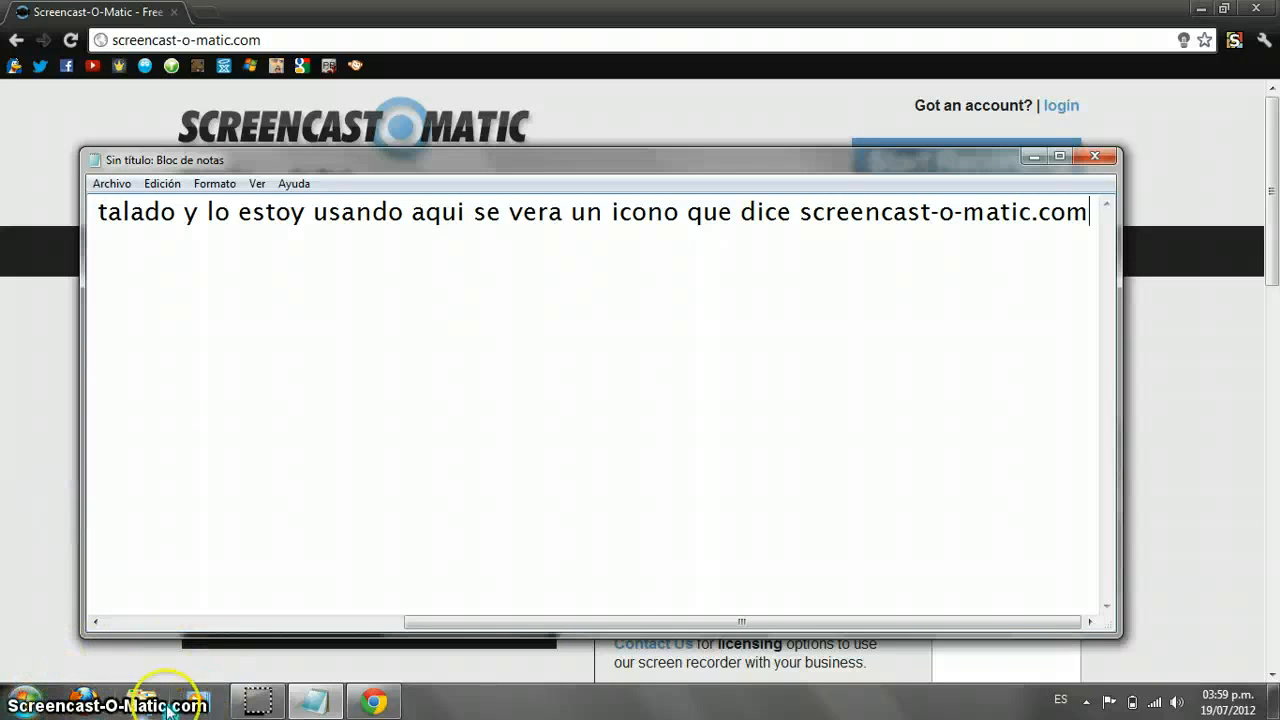
double_click(1045, 215)
click(1040, 215)
right_click(1038, 218)
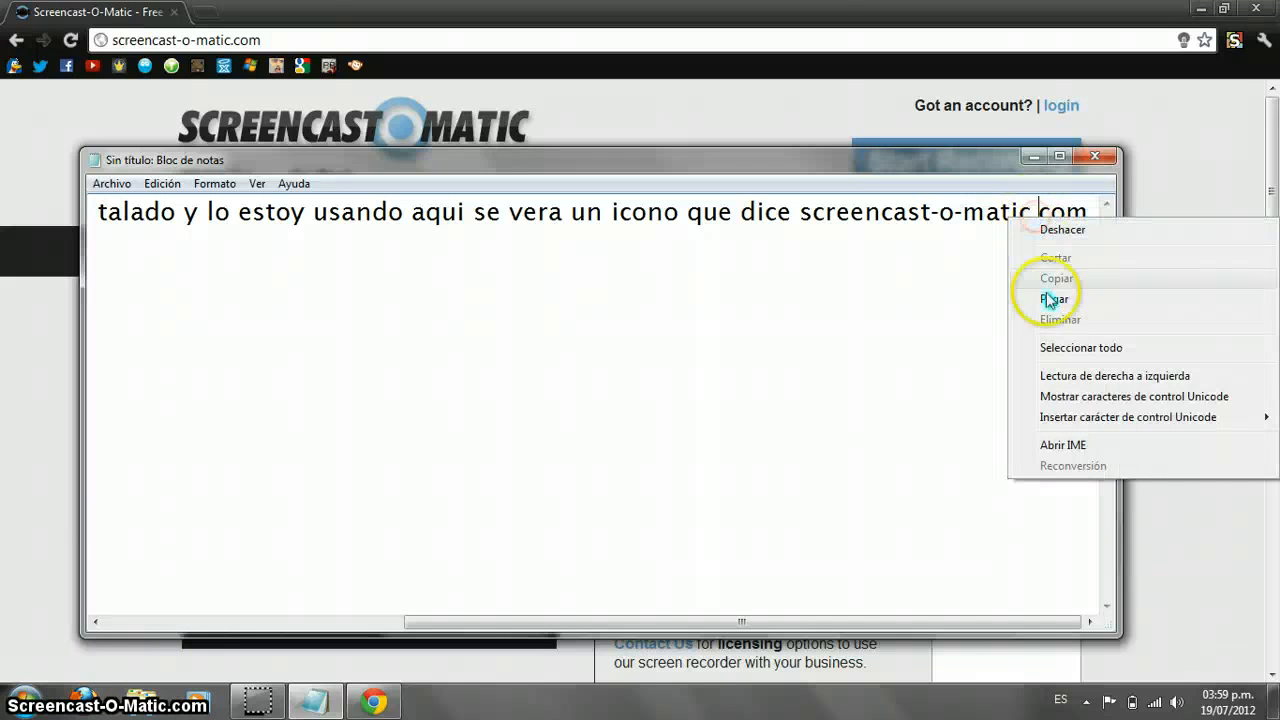
- Clear the note, go to the Download + Install page in Chrome, and bring Notepad back in front
click(1047, 352)
key(Delete)
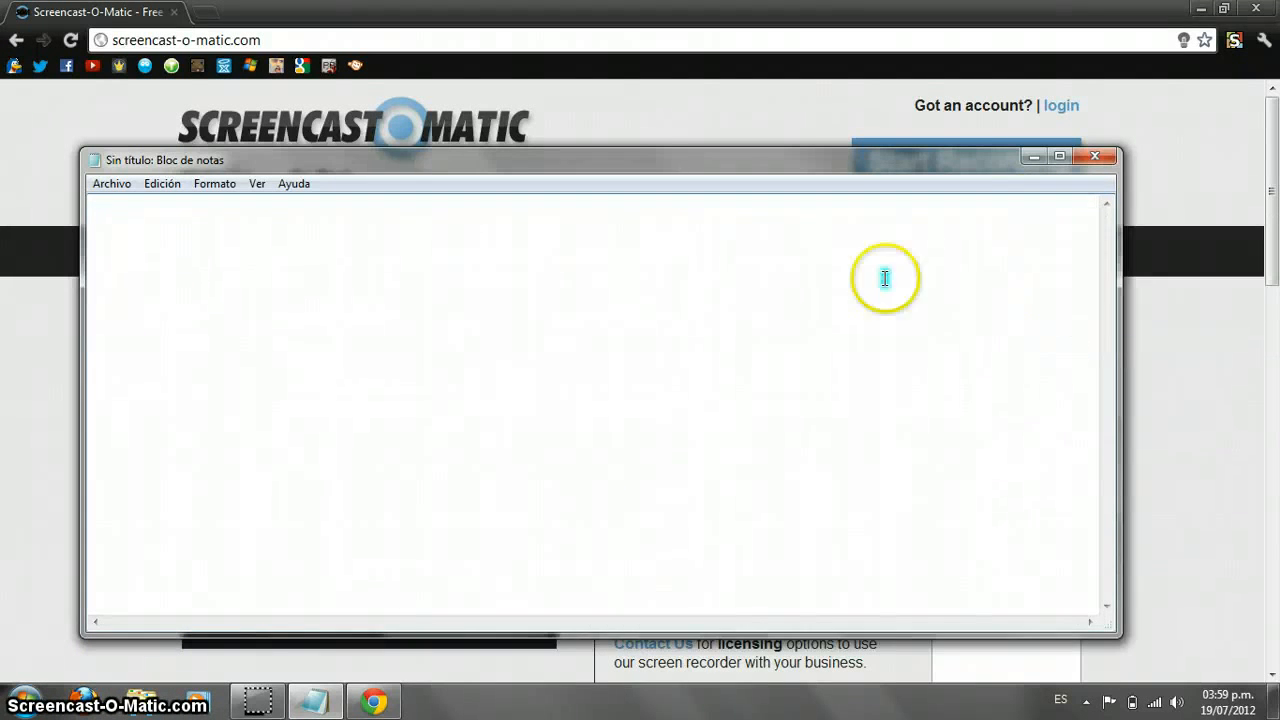
text(bueno)
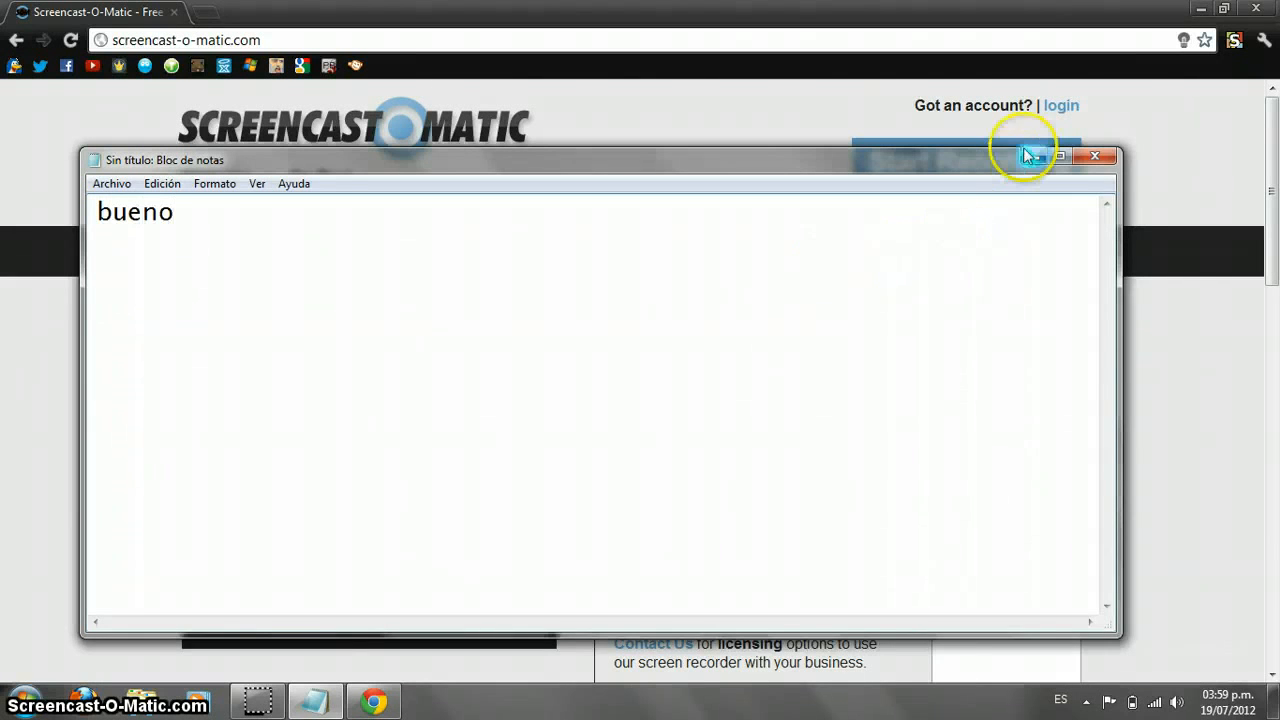
click(1030, 158)
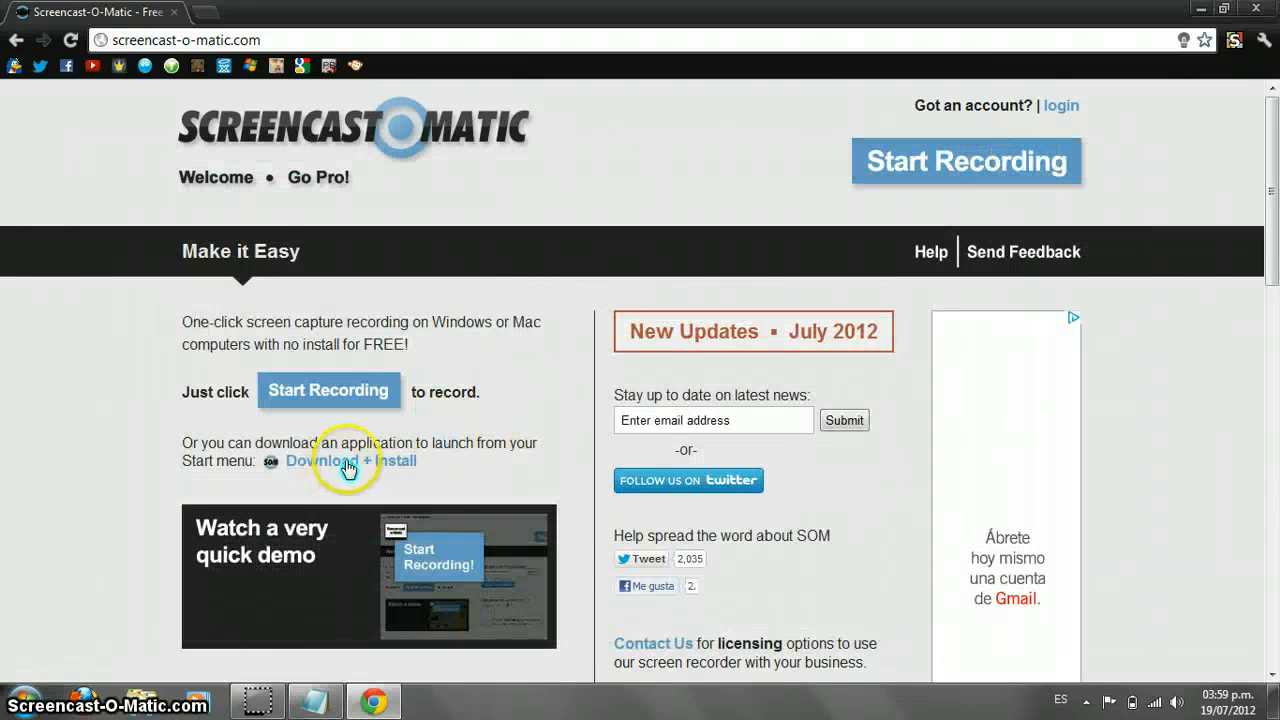
click(378, 462)
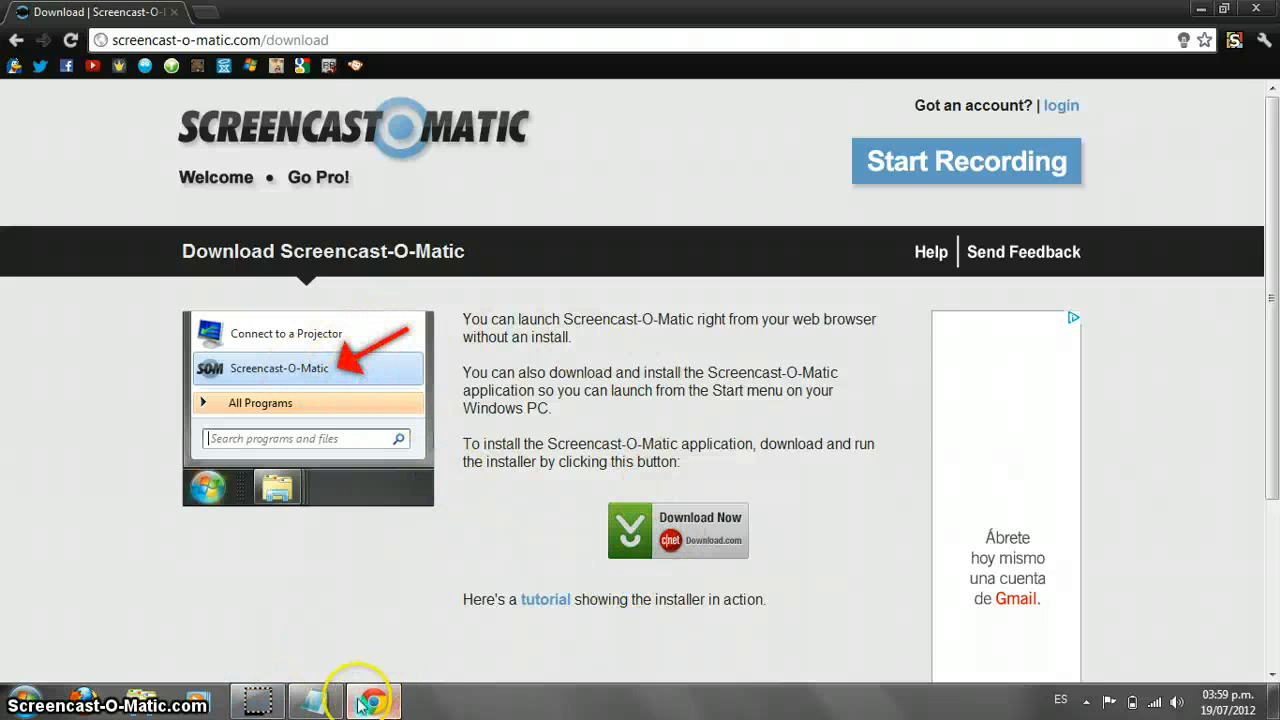
click(315, 700)
- Retype the Download Now line and show it against the download page
key(BackSpace)
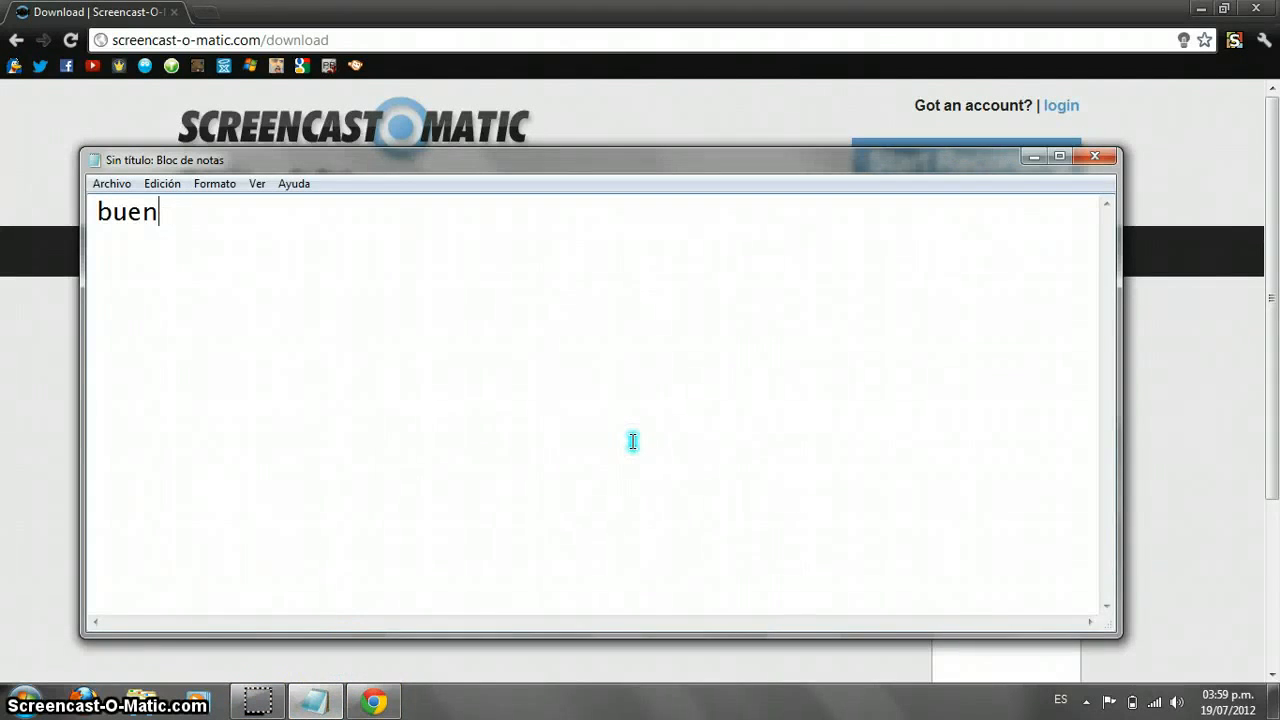
key(BackSpace)
text(le dan en "Downloa)
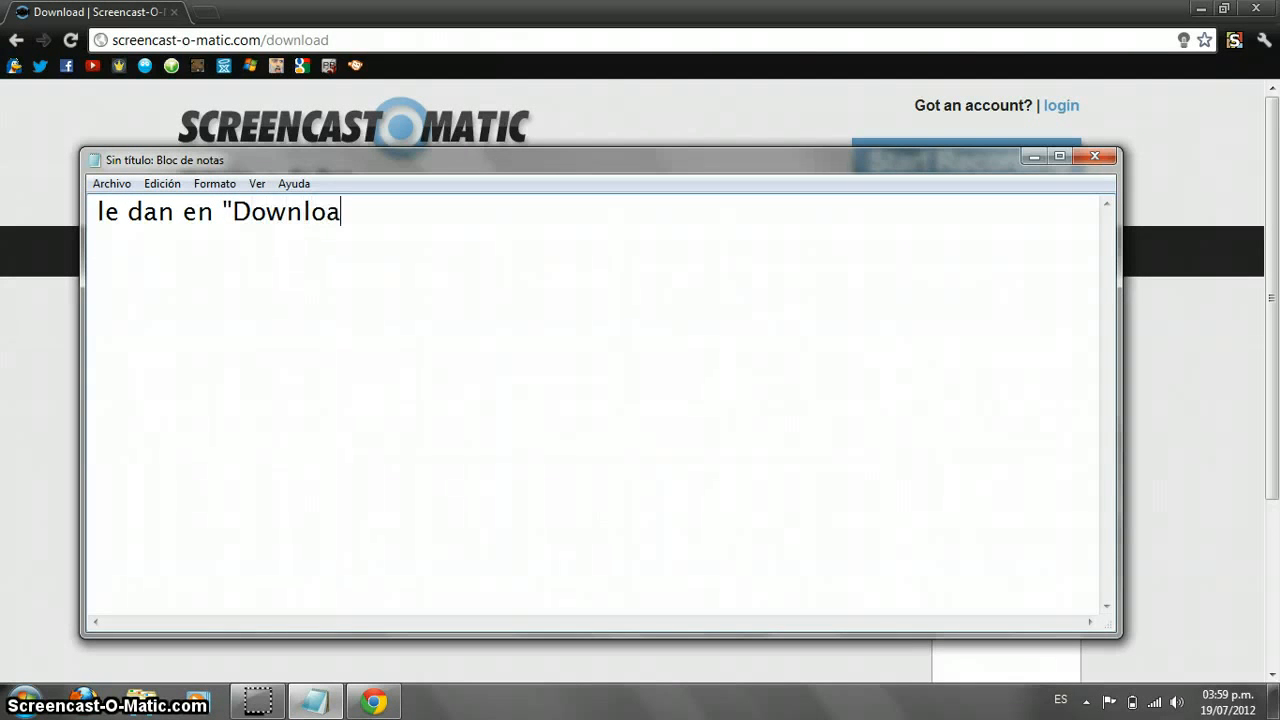
text(d Now)
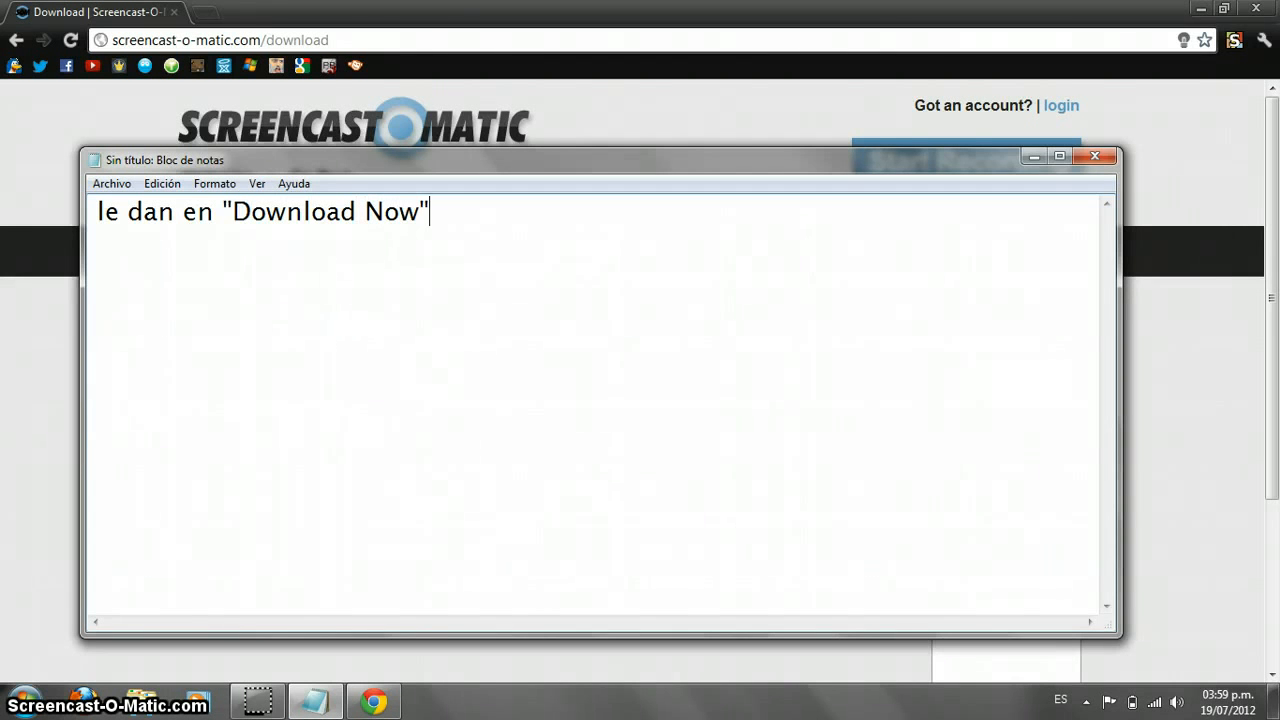
click(1032, 156)
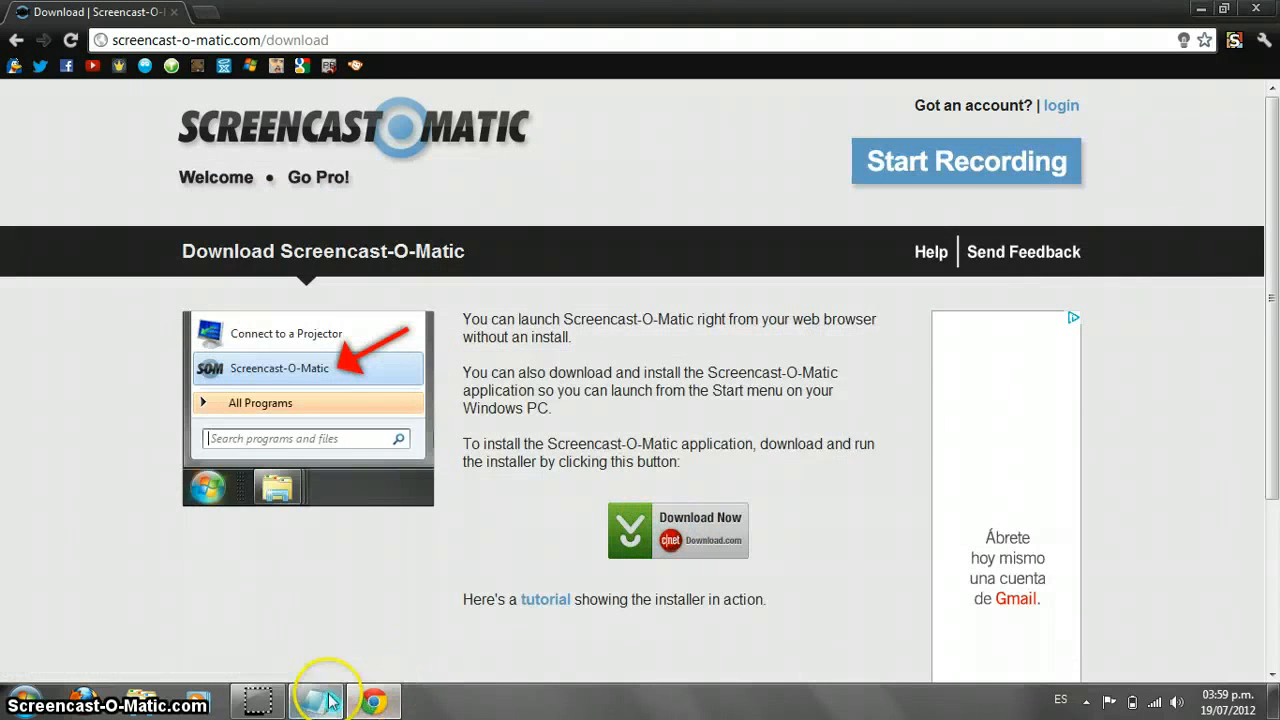
click(327, 700)
- Erase the Download Now line, trim the next one, and begin 'bueno amigos creo que eso fue todo nos'
drag(432, 211, 86, 378)
key(BackSpace)
text(yo no le doy )
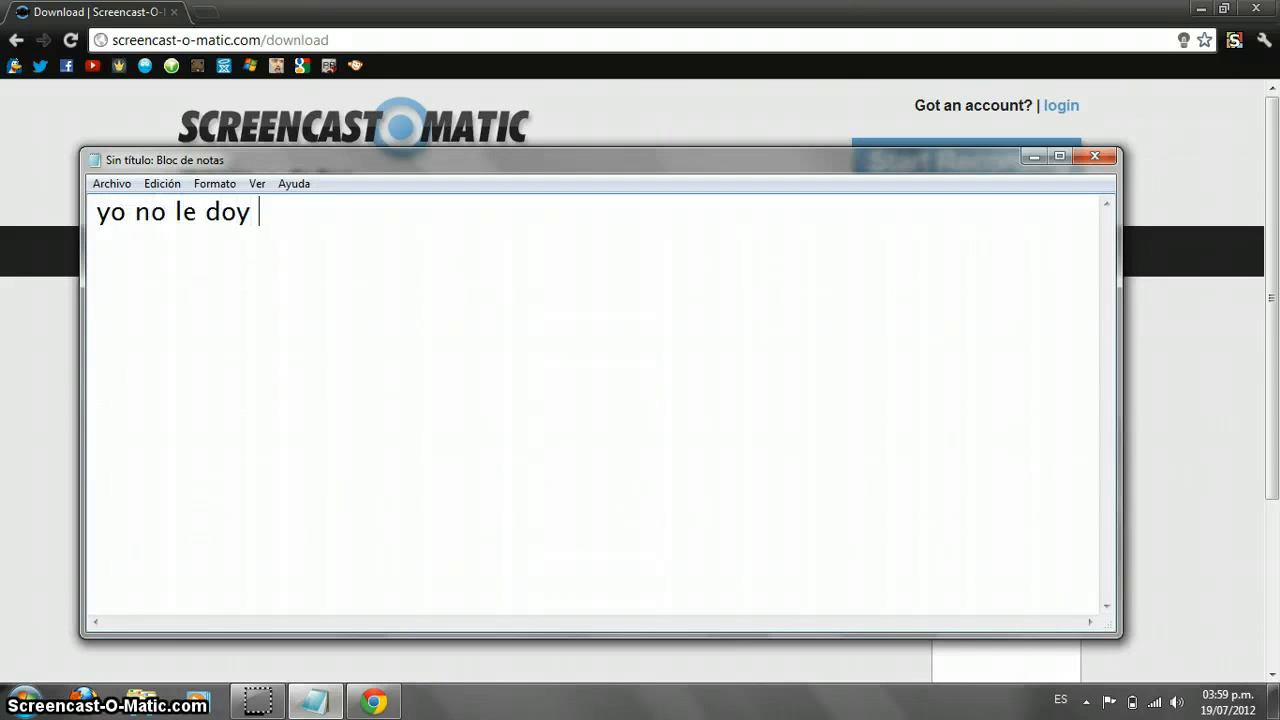
text(porque ya lo tengo)
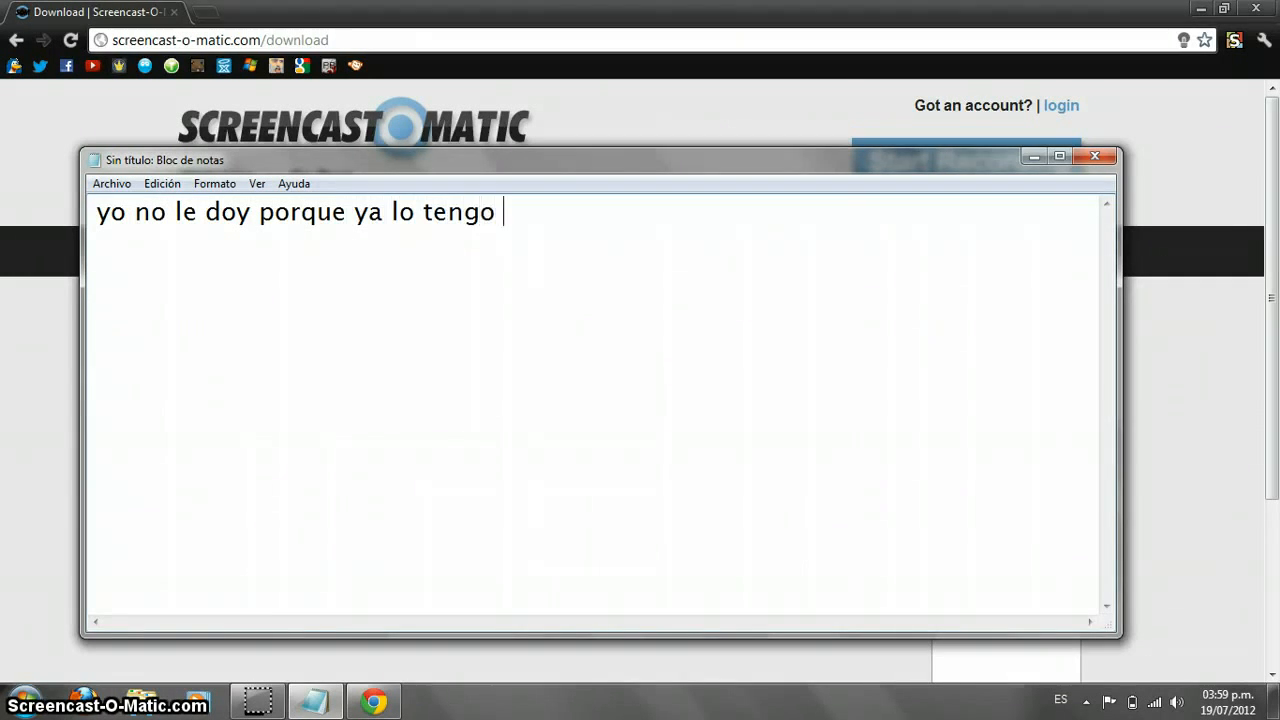
key(BackSpace)
key(BackSpace)
key(BackSpace)
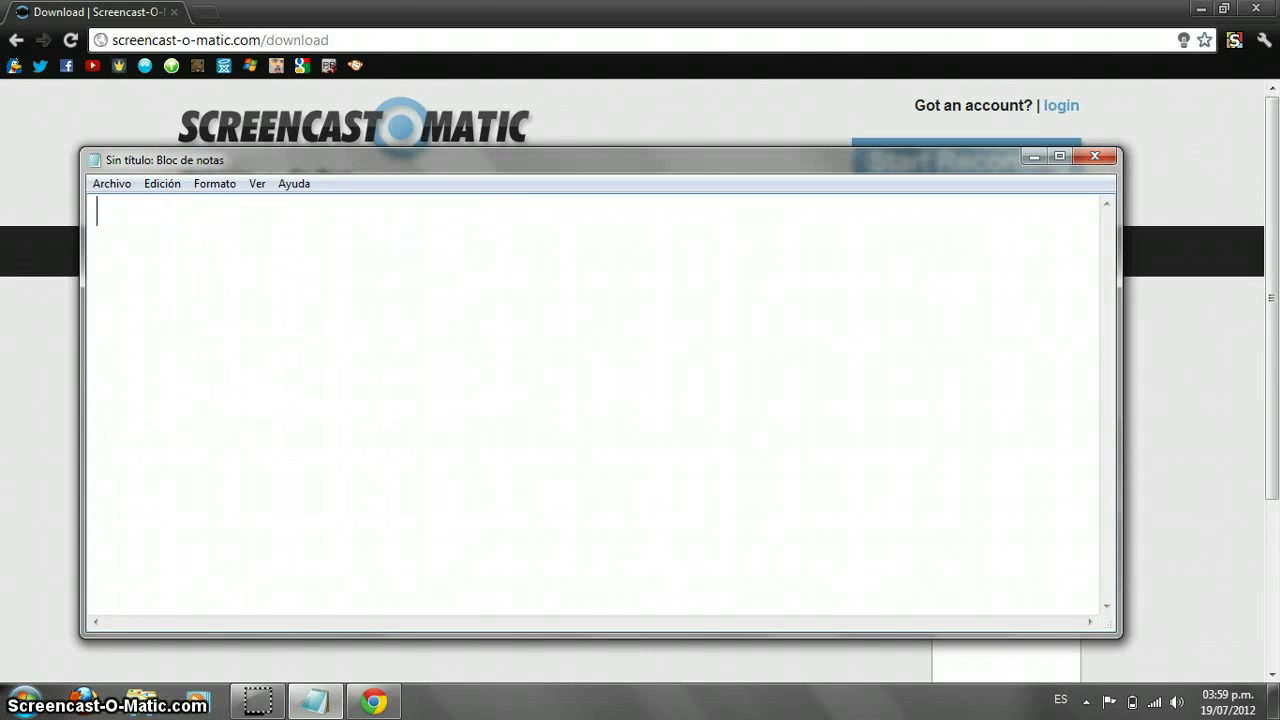
text(bueno amigos creo que esp)
- Finish the farewell 'nos vemos en el proximo video de youtube', erase it, and show the empty note over the download page
key(BackSpace)
text(todo nos)
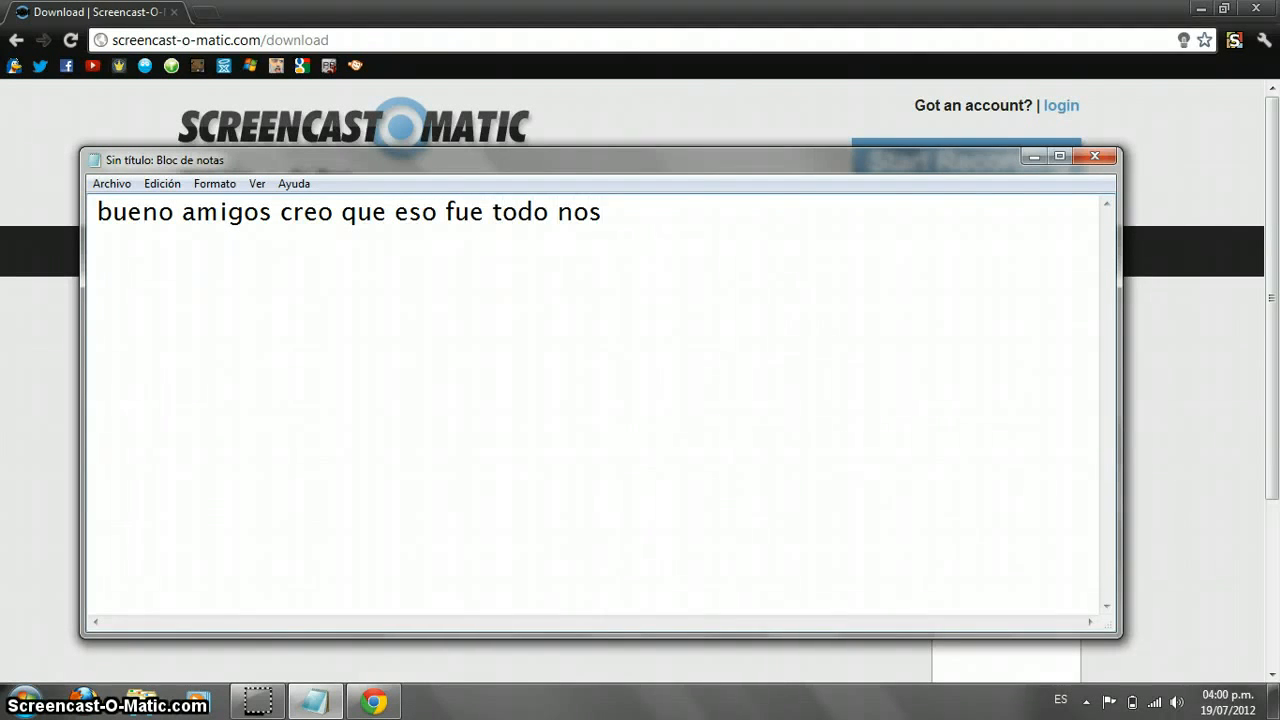
text( vemos ern)
key(BackSpace)
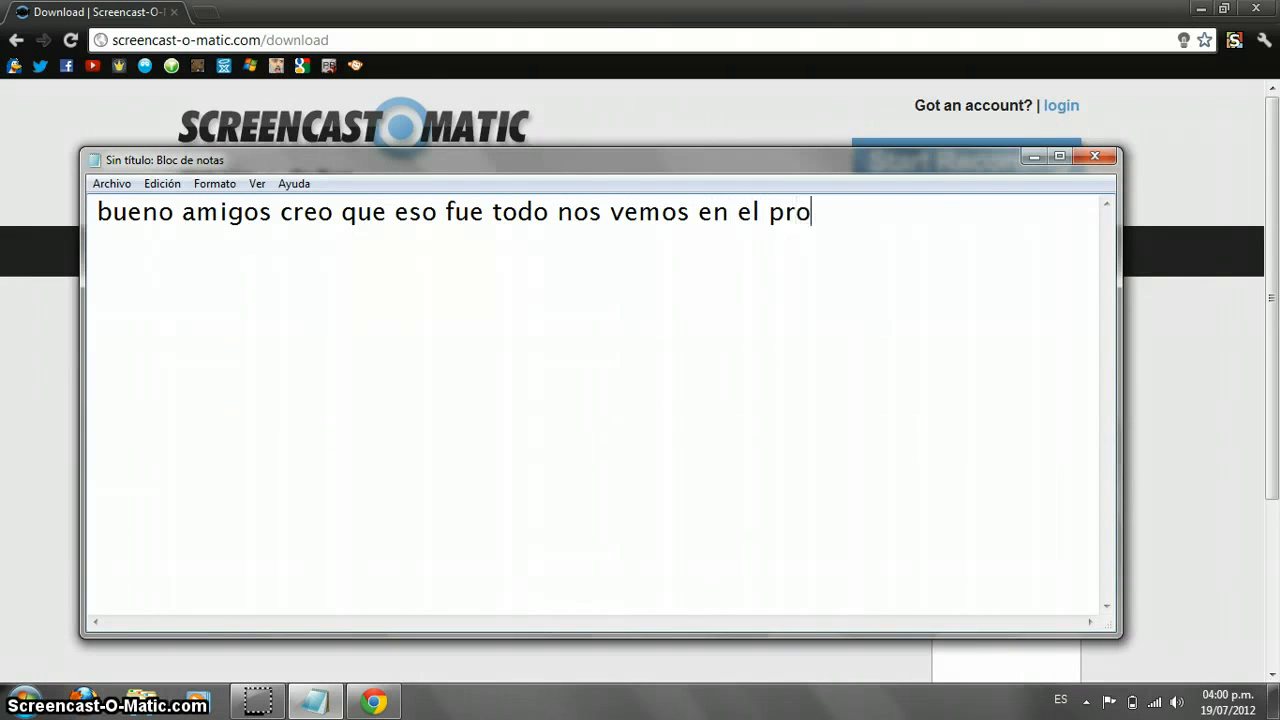
text(mp)
key(BackSpace)
text(o video )
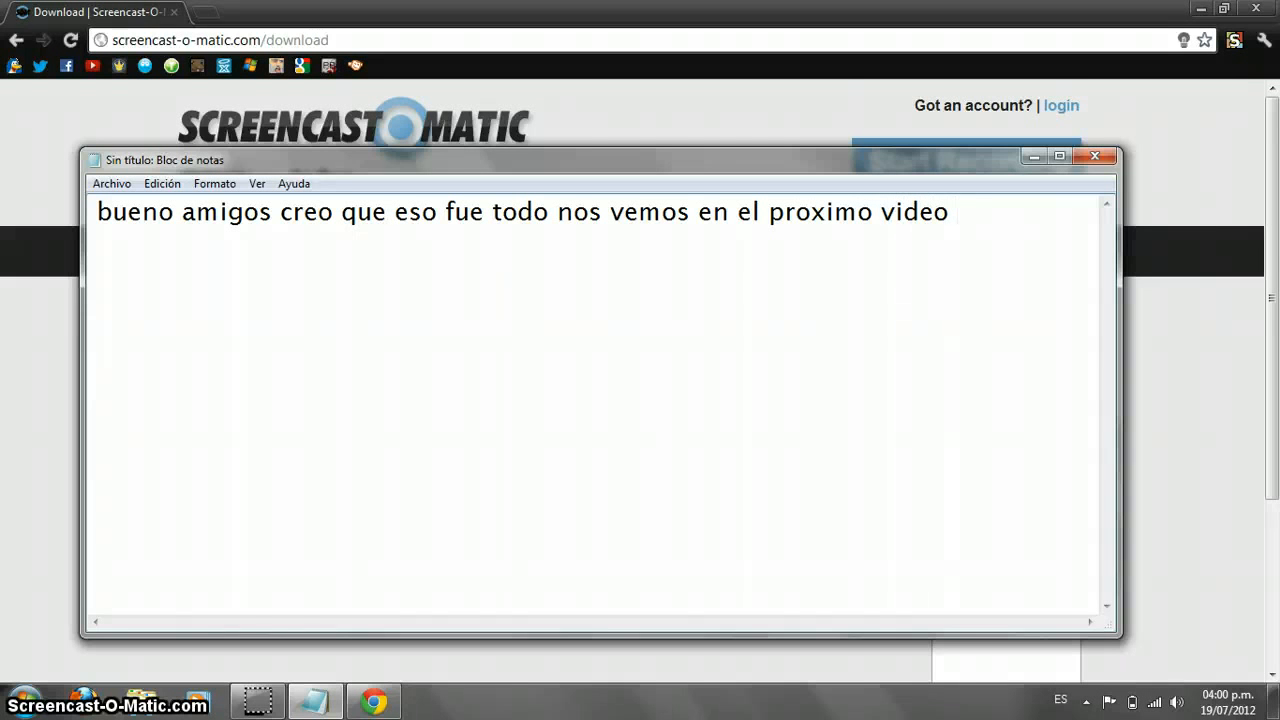
text(de youtube)
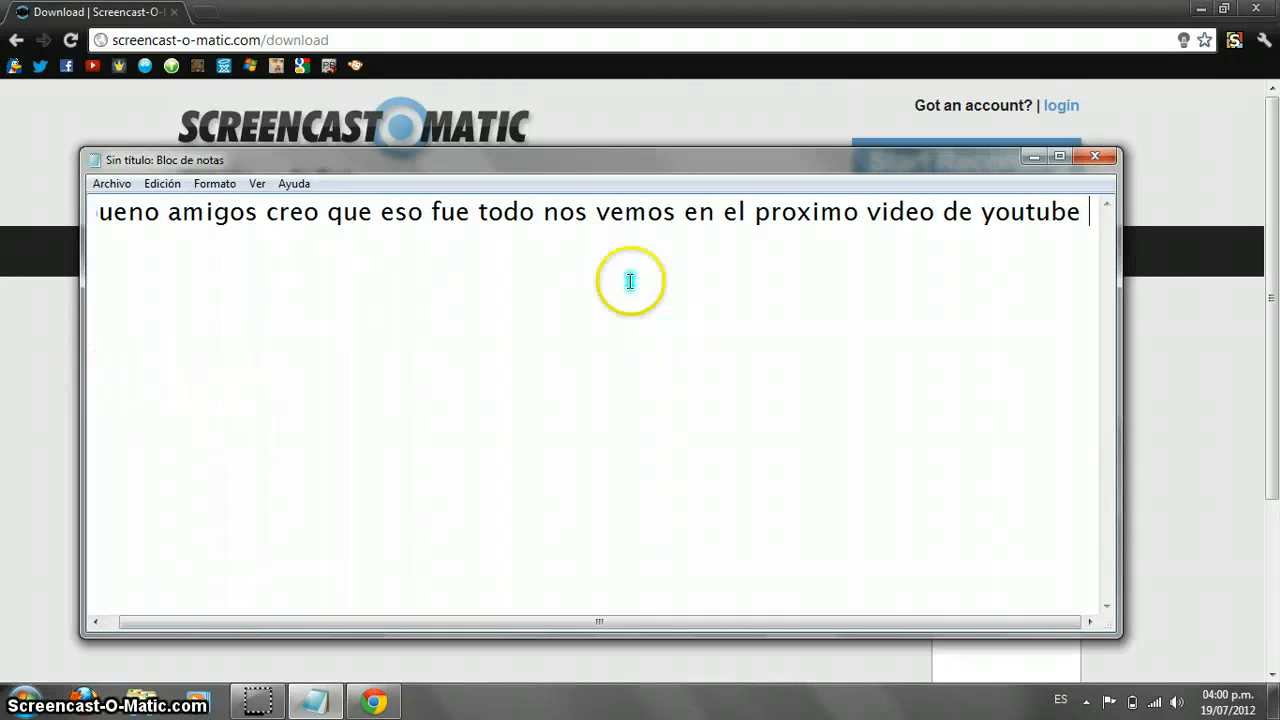
mouse_move(1090, 212)
mouse_down()
mouse_move(340, 452)
mouse_move(90, 452)
mouse_up()
key(Delete)
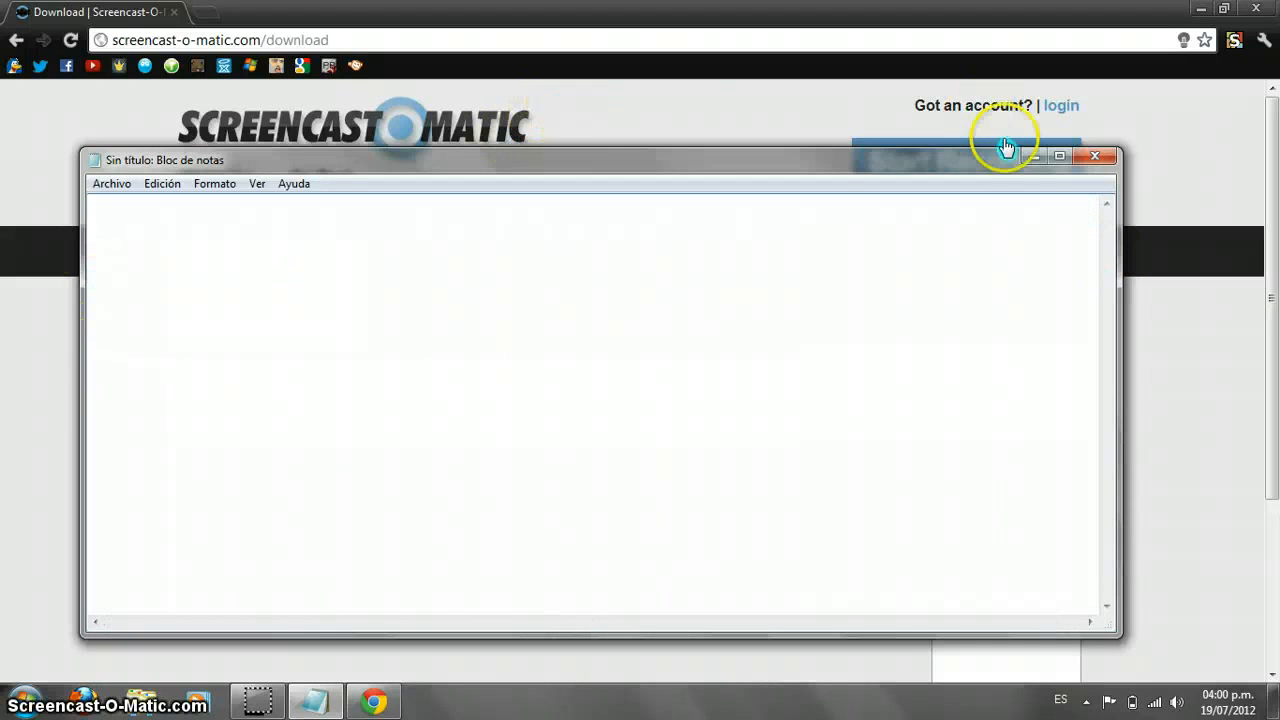
click(1035, 154)
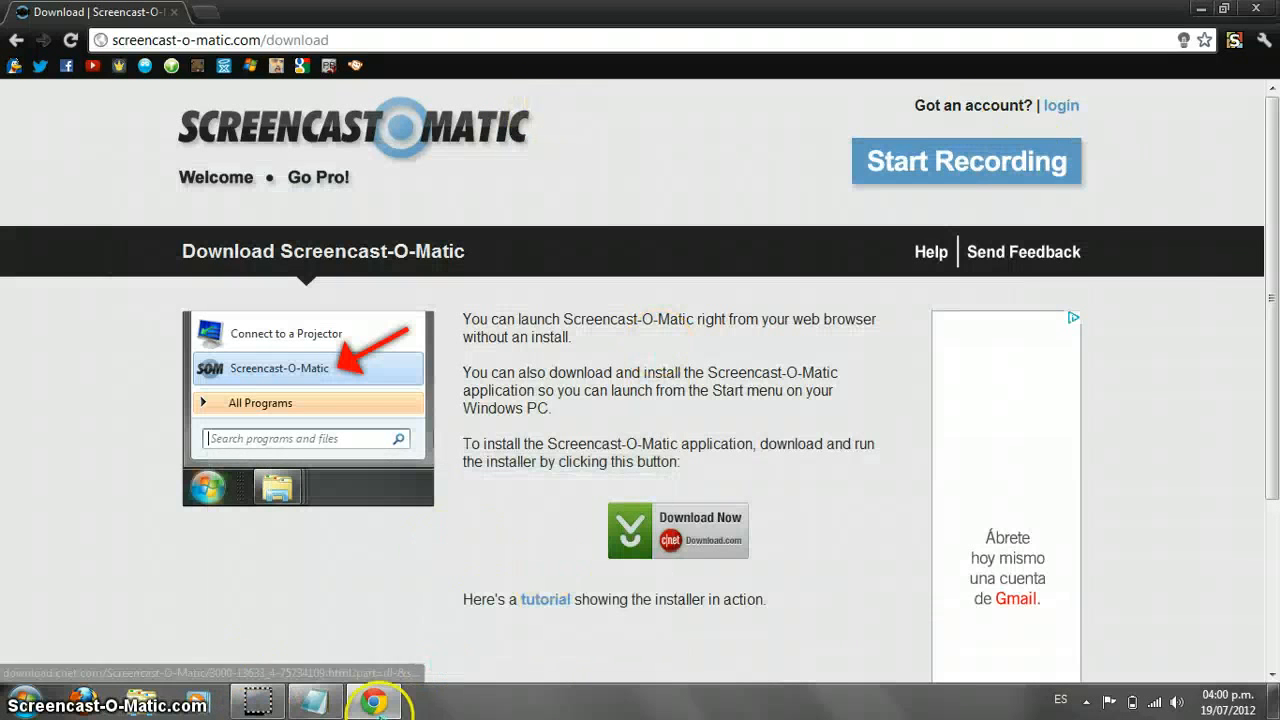
click(262, 703)
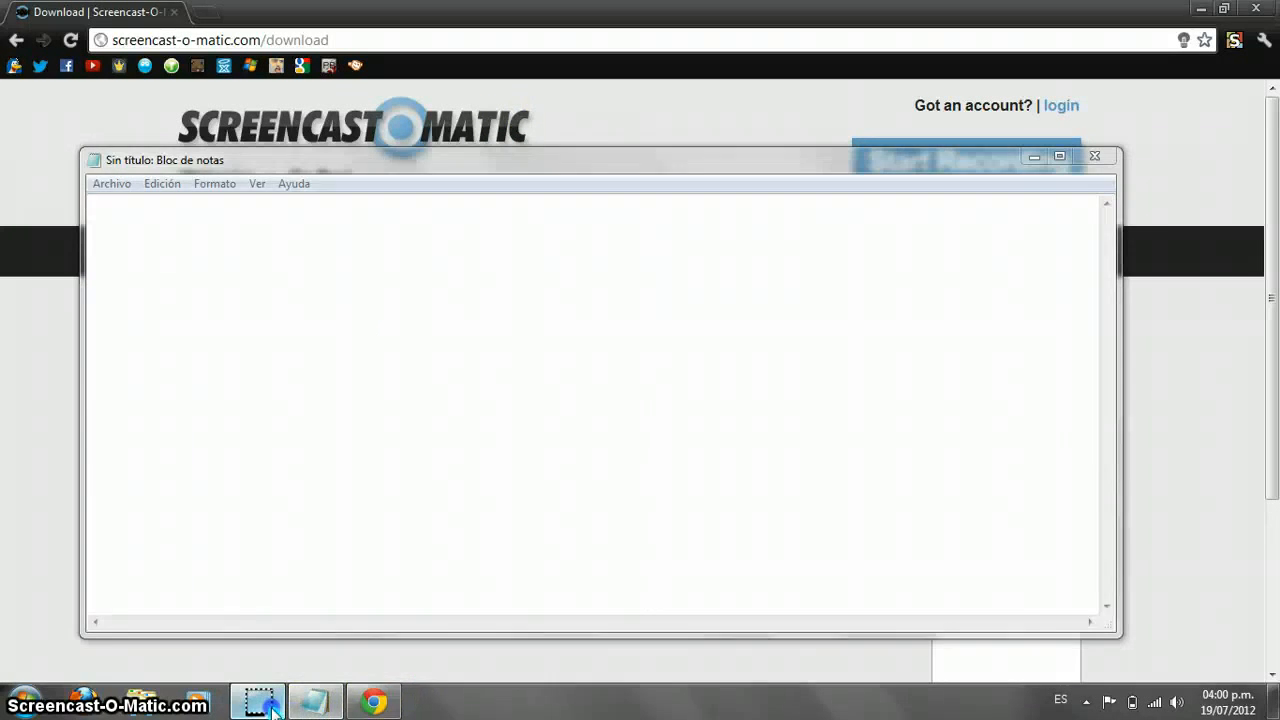